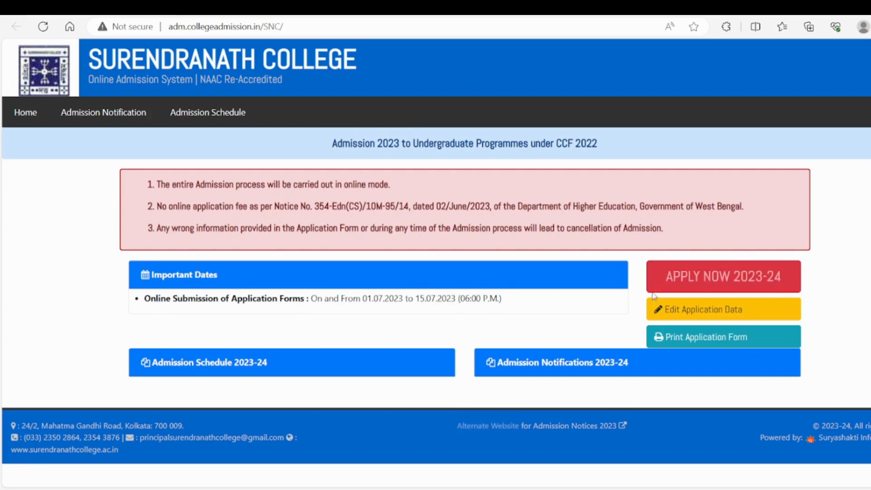
# - Start a new 2023-24 application for Admission to B.Com. (4 Year Honours) Major
pyautogui.click(716, 280)
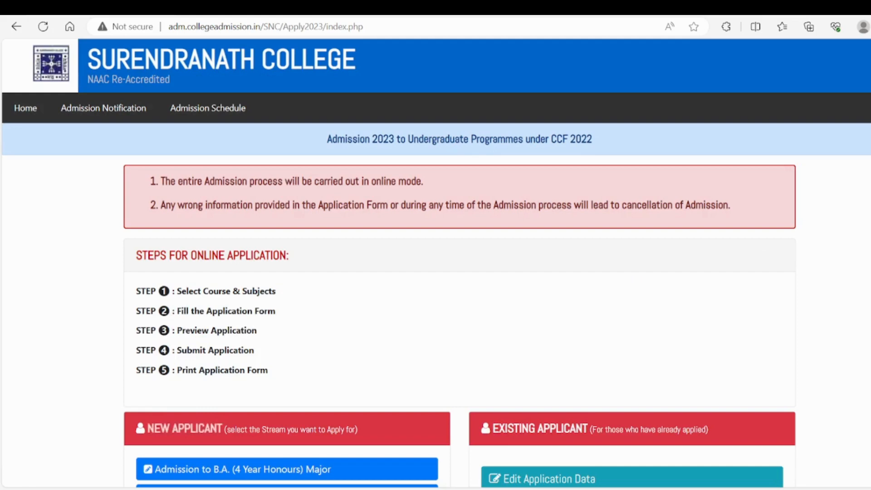
pyautogui.scroll(-2, 435, 263)
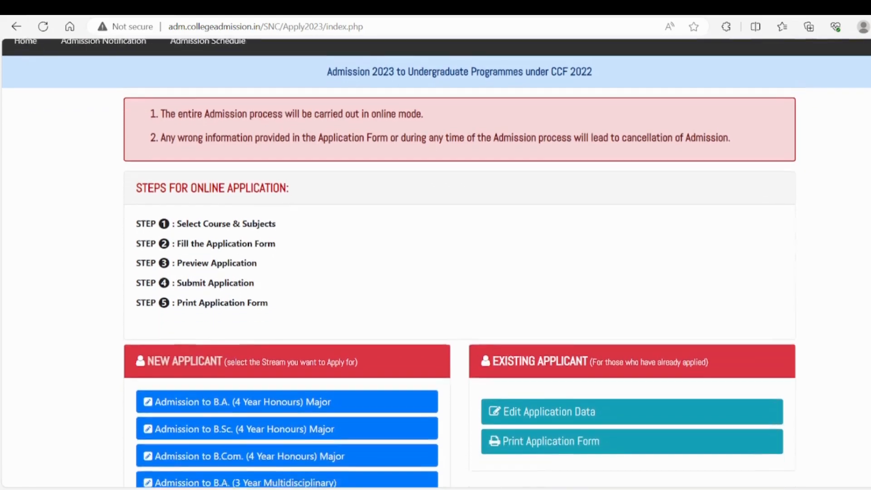
pyautogui.scroll(-2, 552, 212)
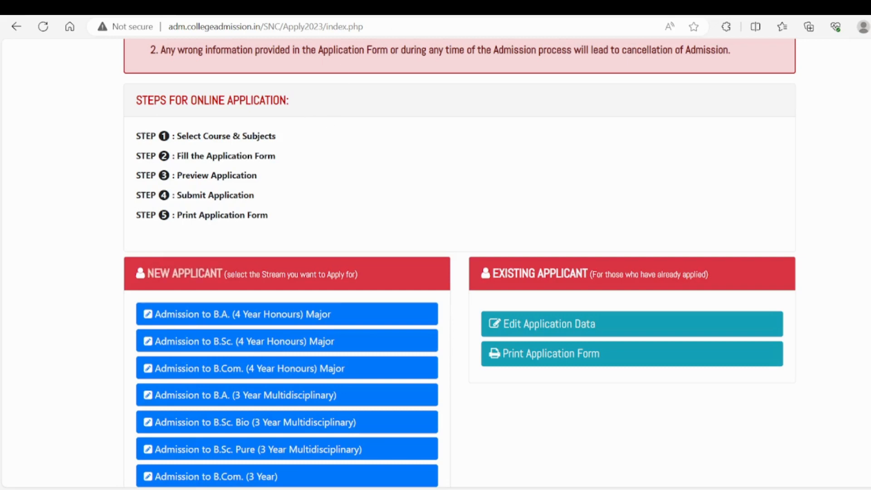
pyautogui.scroll(-1, 608, 151)
pyautogui.scroll(-1, 867, 245)
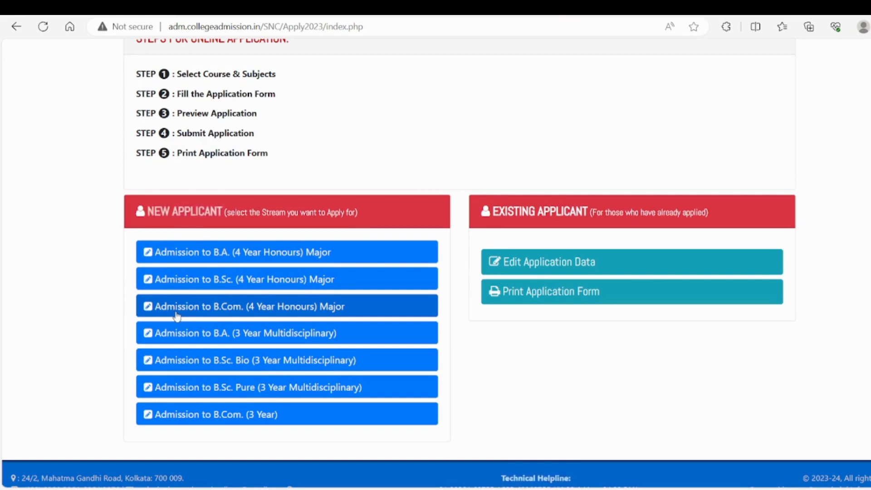
pyautogui.click(305, 313)
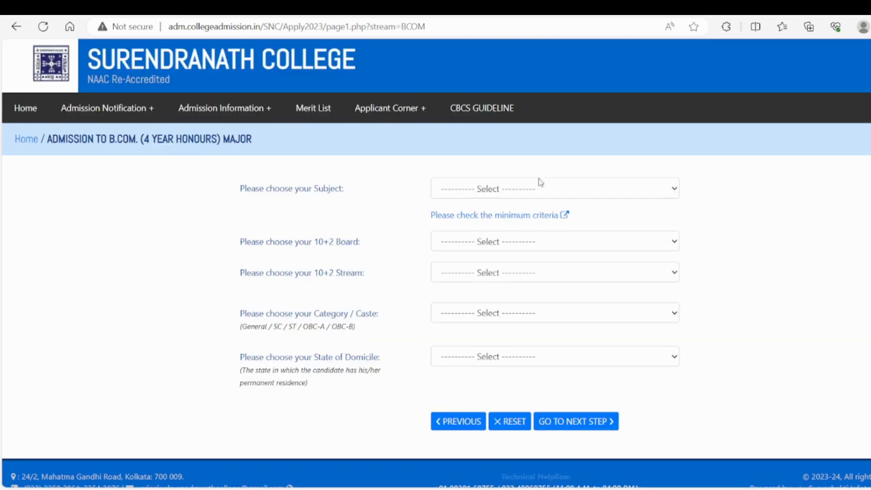
# - Choose Accounting and Finance (4 Year Honours) as subject, I.S.C as 10+2 board and COMMERCE as 10+2 stream
pyautogui.click(527, 187)
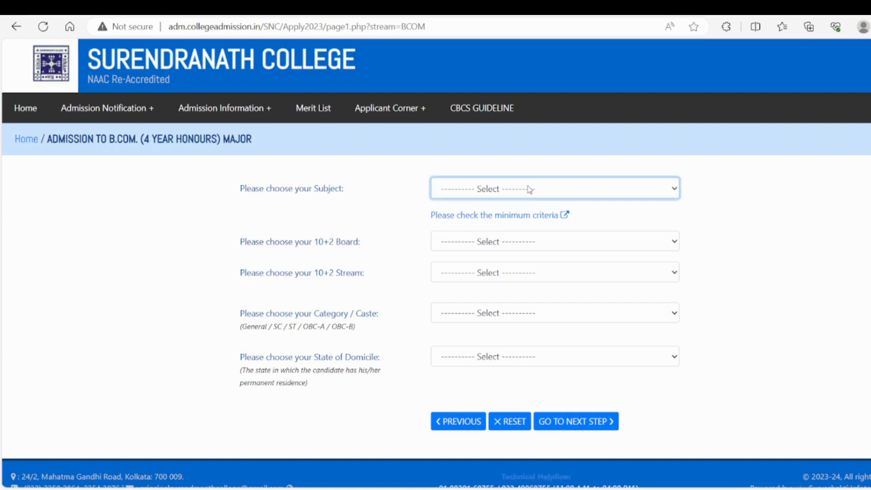
pyautogui.click(501, 225)
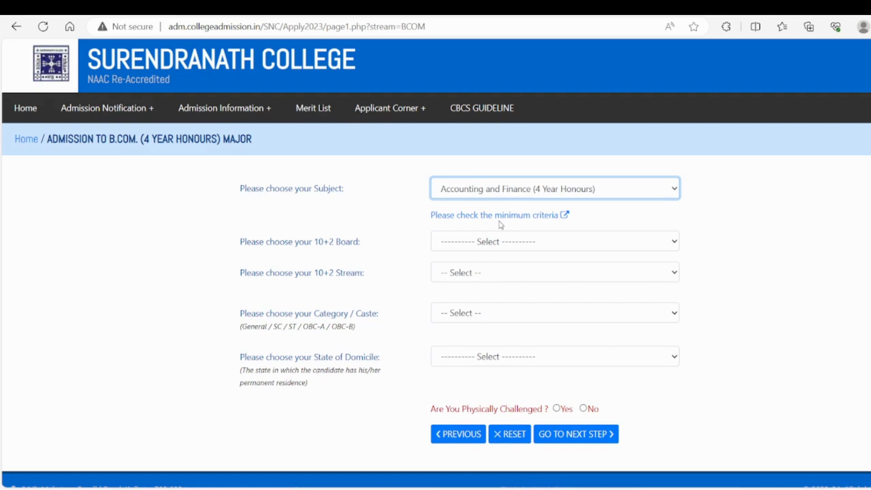
pyautogui.click(489, 243)
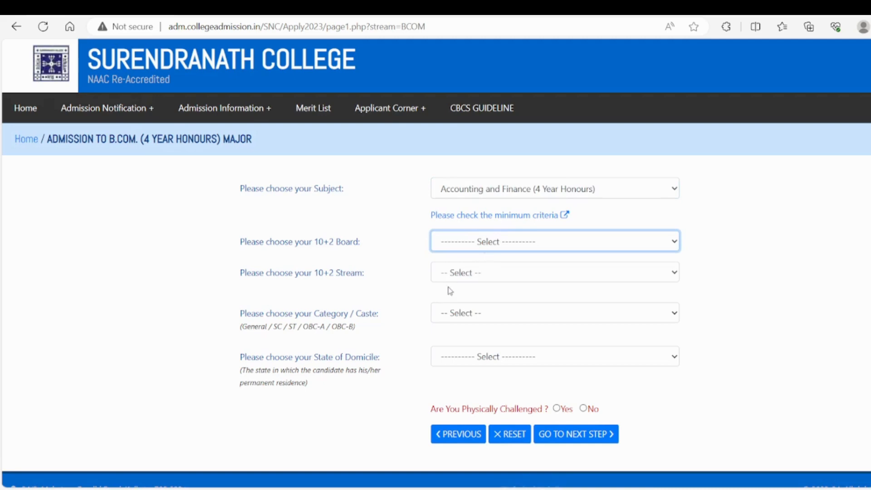
pyautogui.press('i')
pyautogui.click(472, 277)
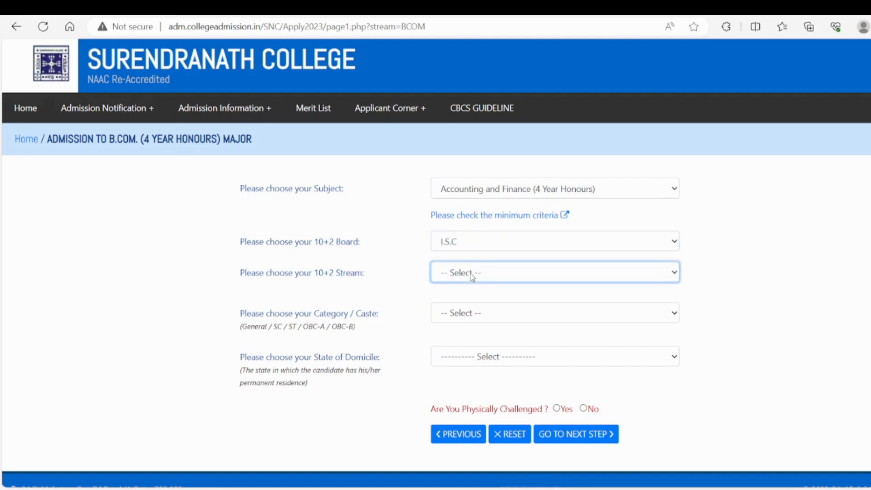
pyautogui.click(459, 328)
# - Set category GENERAL, domicile West Bengal and physically challenged No, and proceed to the marks page
pyautogui.click(476, 315)
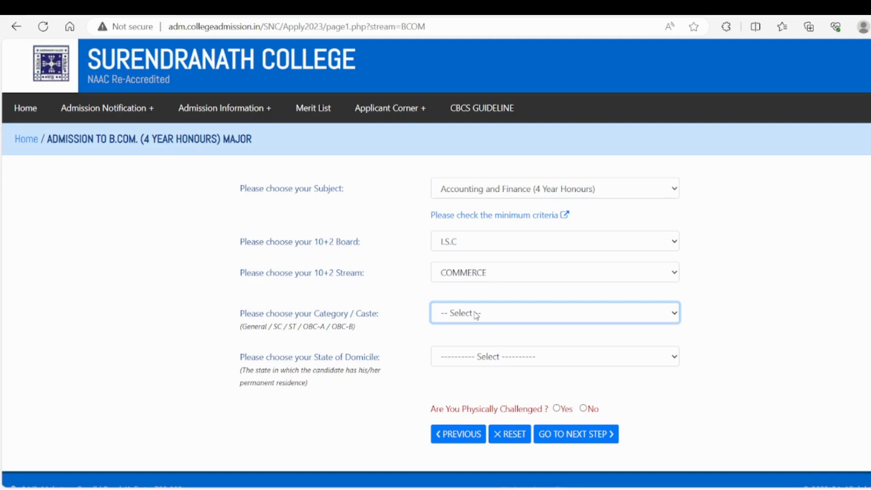
pyautogui.click(477, 343)
pyautogui.click(533, 365)
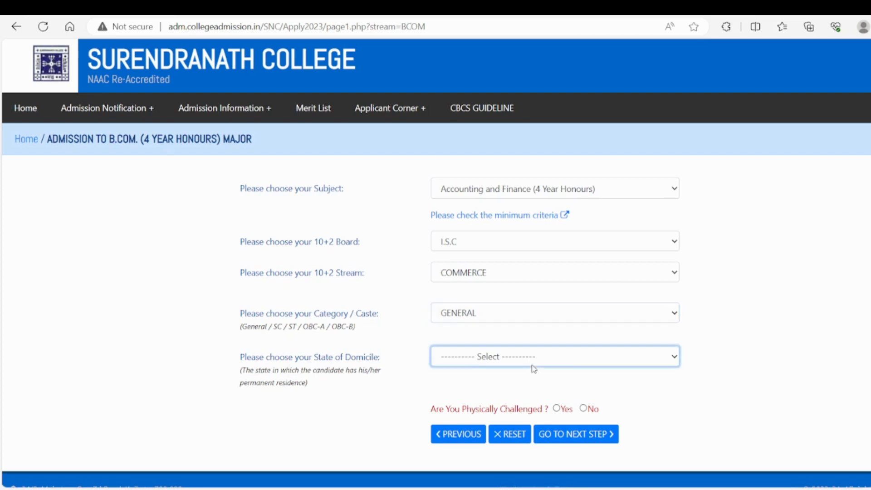
pyautogui.click(503, 393)
pyautogui.scroll(-1, 436, 261)
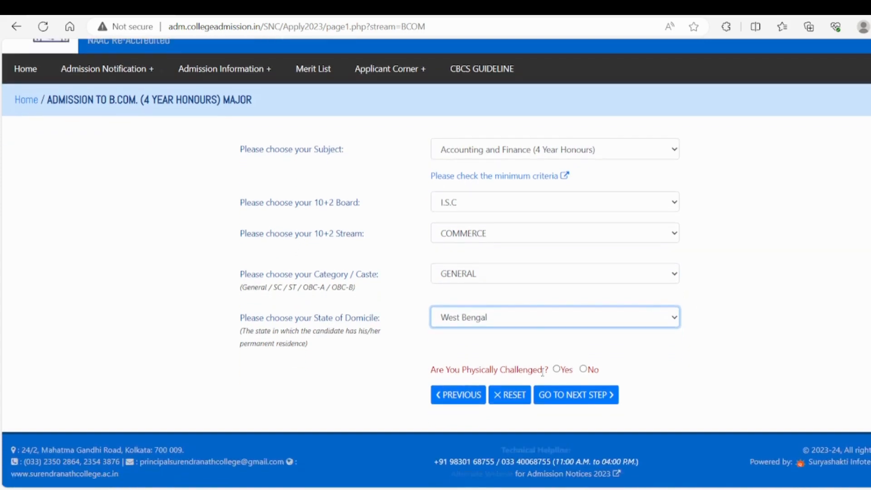
pyautogui.click(582, 370)
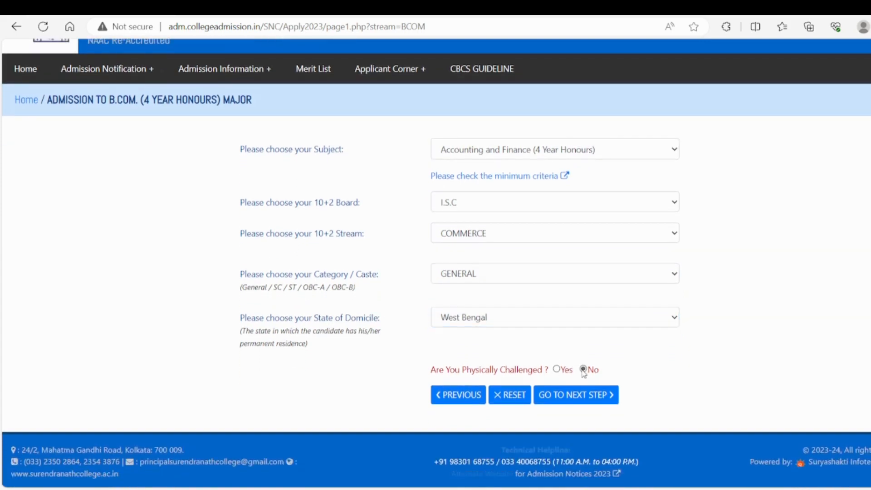
pyautogui.click(581, 400)
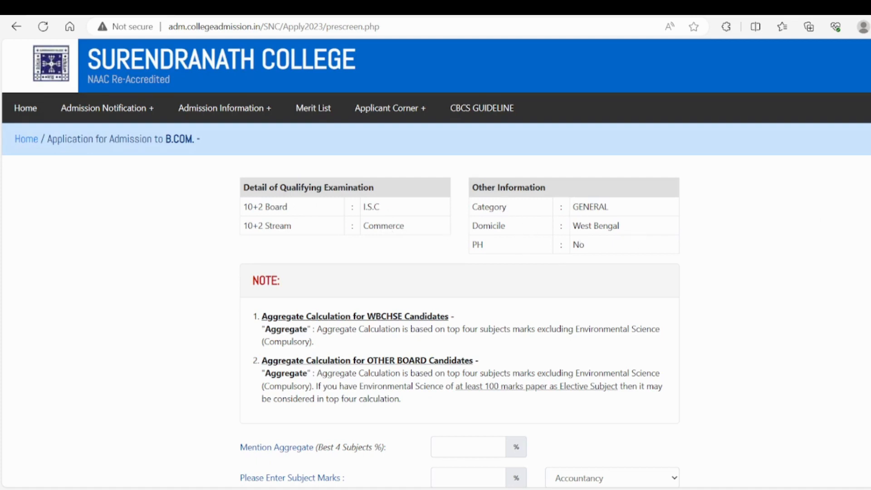
# - Enter 76.75 % as the best-four-subjects aggregate and 45 % as the Accountancy marks
pyautogui.scroll(-5, 436, 263)
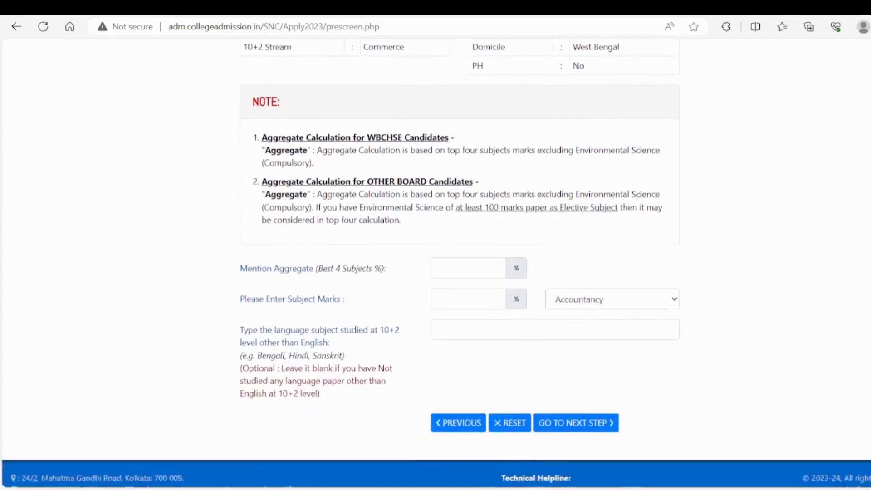
pyautogui.click(438, 240)
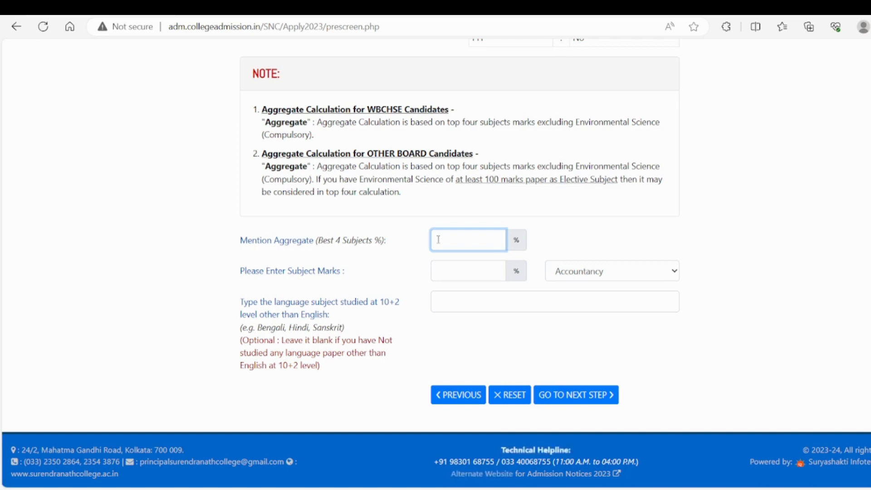
pyautogui.write('76.75')
pyautogui.click(458, 270)
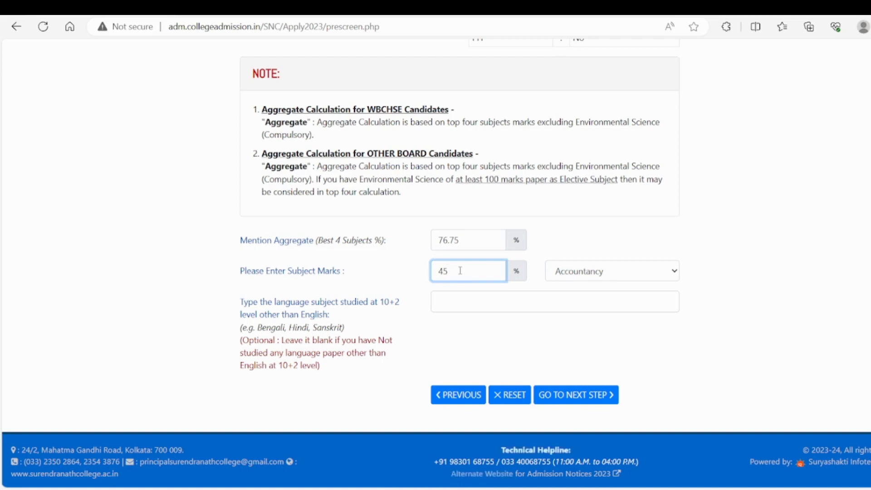
# - Enter BENGALI as the other language studied at 10+2 level and proceed to the main application form as a first-time applicant
pyautogui.click(468, 302)
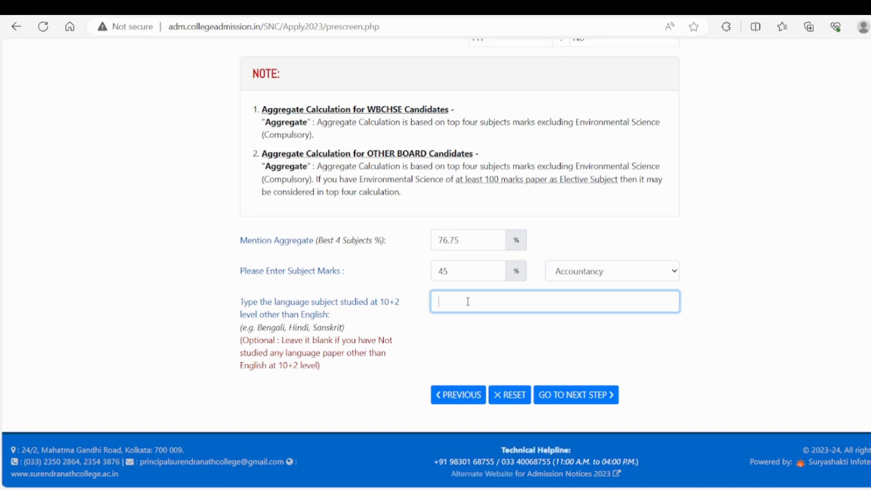
pyautogui.write('BE')
pyautogui.click(449, 321)
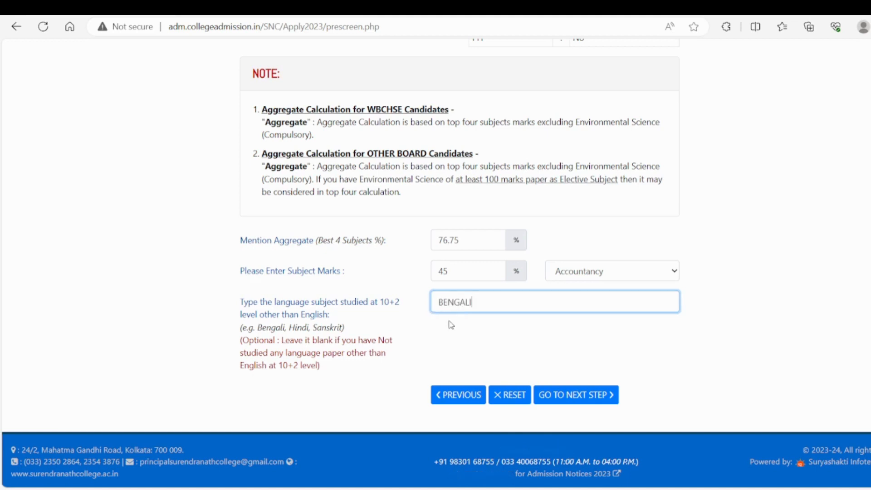
pyautogui.click(572, 396)
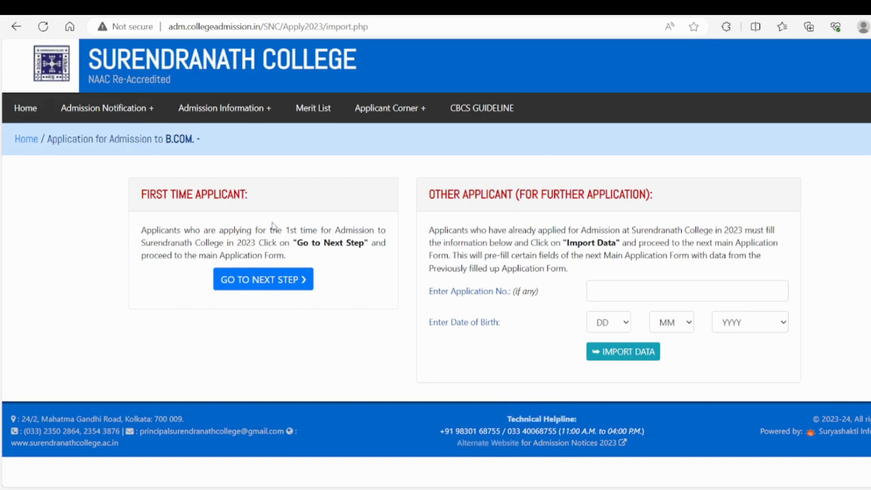
pyautogui.click(263, 287)
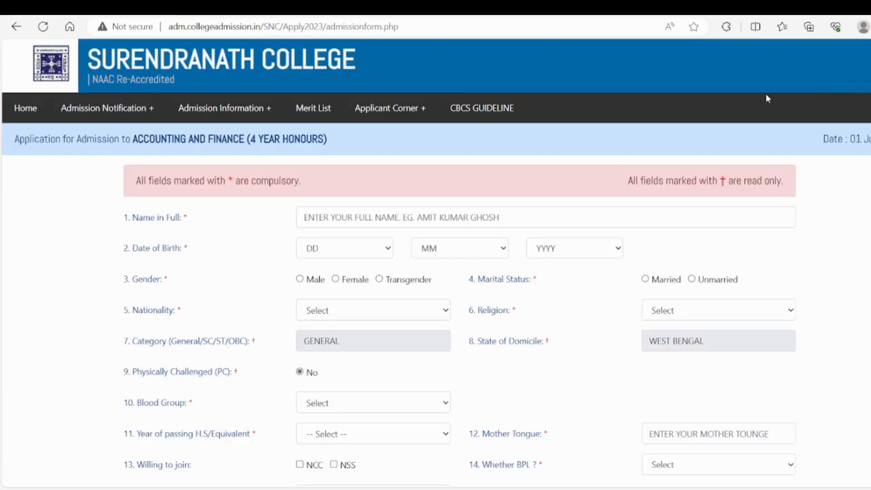
# - Enter the applicant's full name in the admission form
pyautogui.scroll(-20, 435, 263)
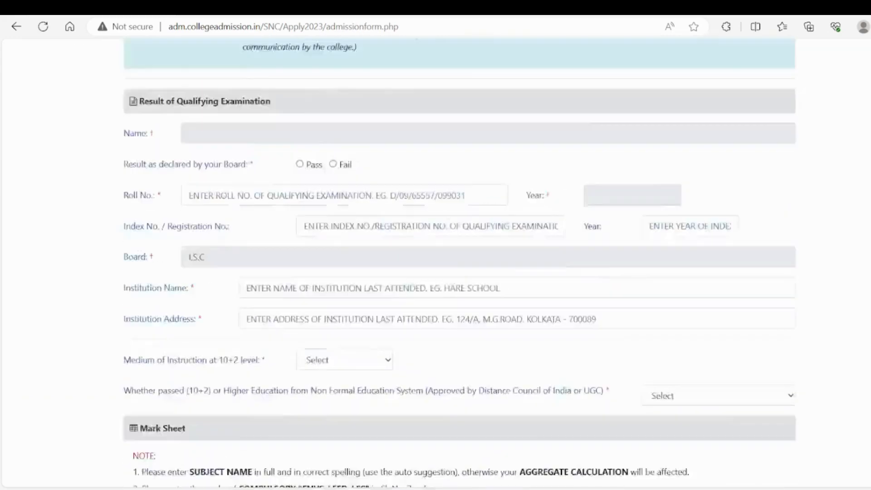
pyautogui.scroll(20, 608, 169)
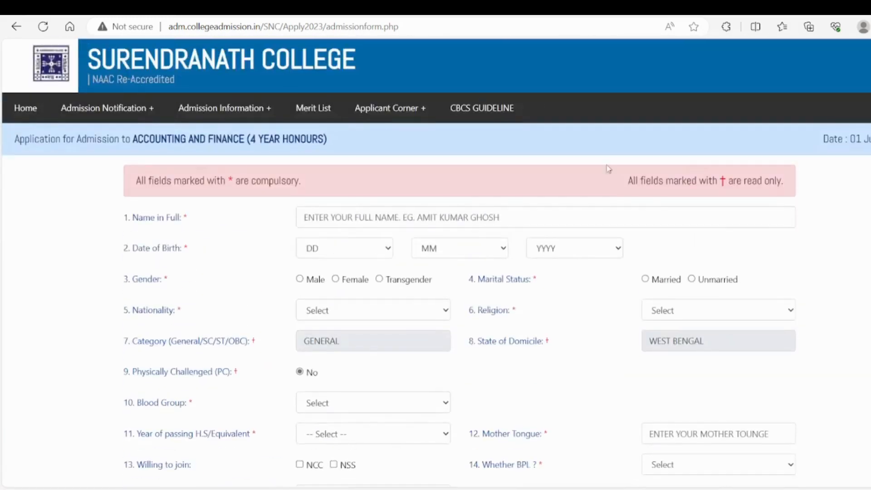
pyautogui.click(414, 217)
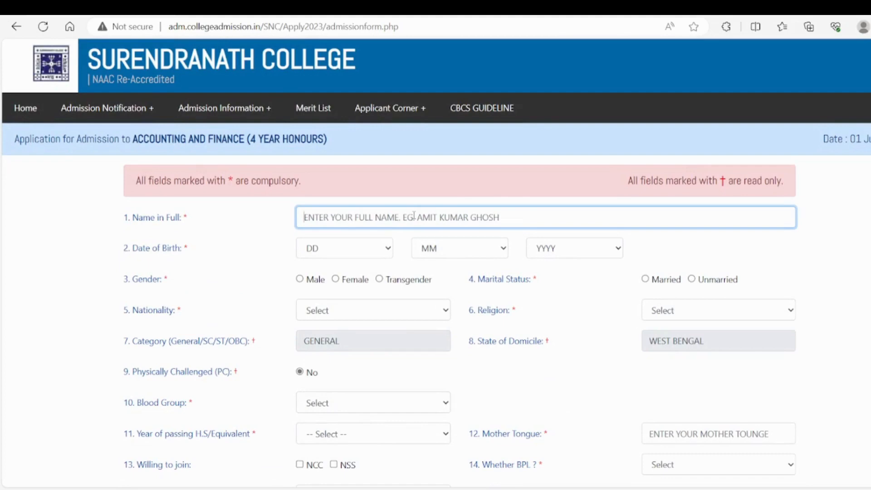
pyautogui.write('S')
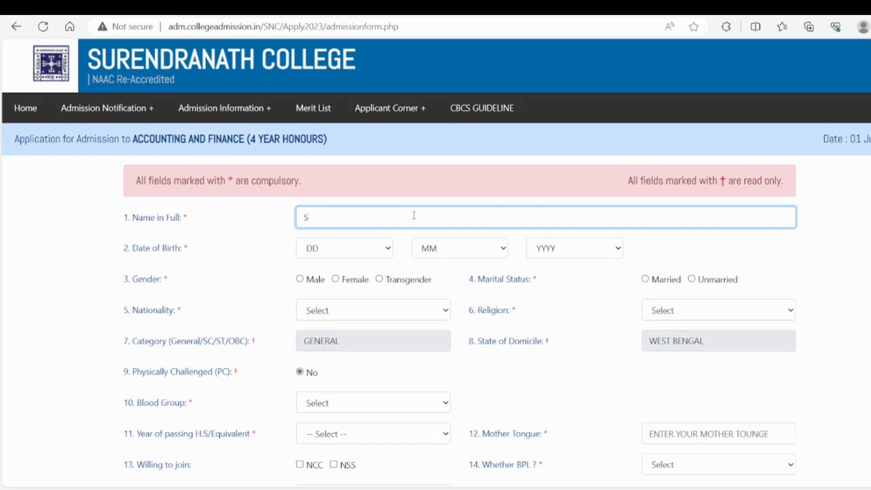
pyautogui.press('BackSpace')
pyautogui.press('Tab')
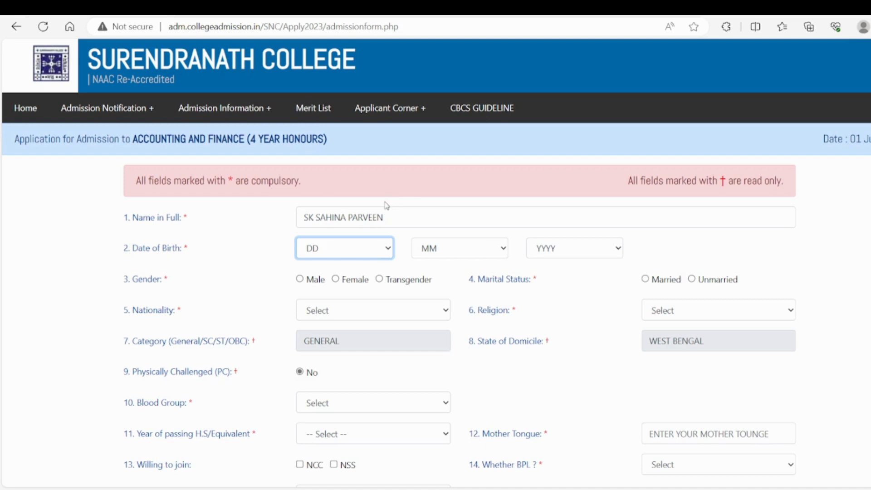
# - Fill in the applicant's date of birth with day, month and year
pyautogui.write('26')
pyautogui.click(453, 250)
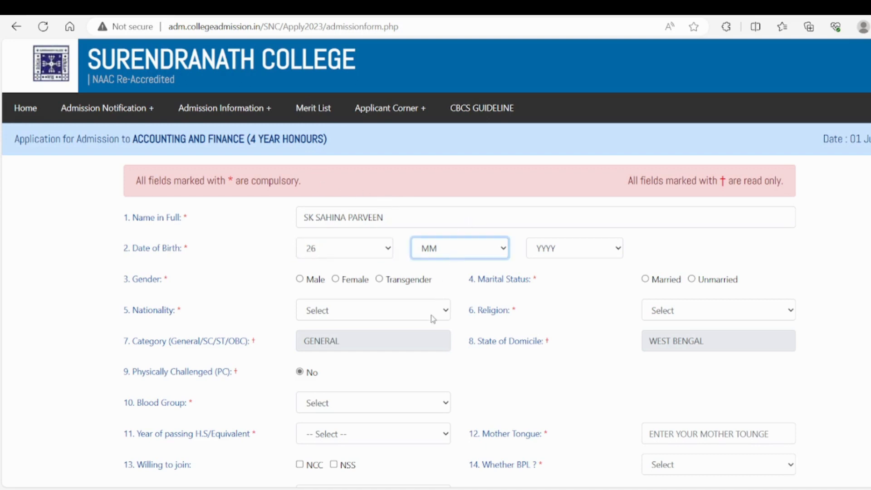
pyautogui.write('may')
pyautogui.click(547, 245)
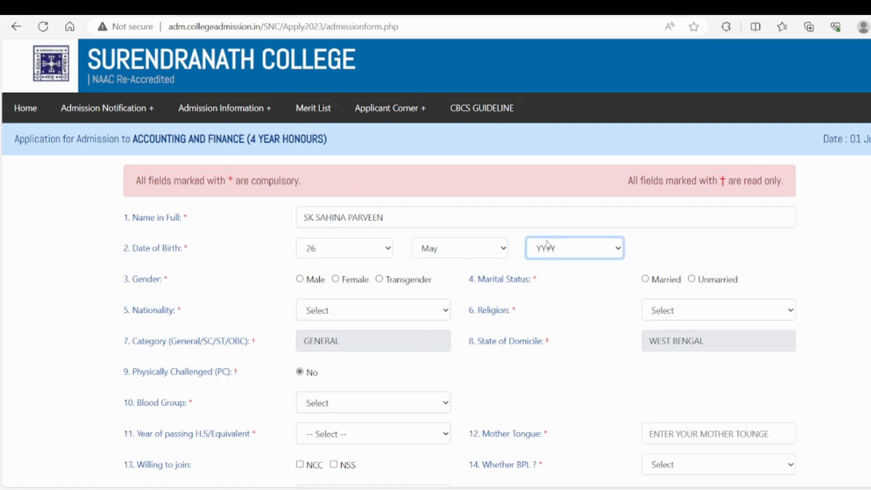
pyautogui.write('20005')
# - Set gender to Female, marital status to Unmarried, nationality to INDIAN and religion to ISLAM
pyautogui.click(336, 280)
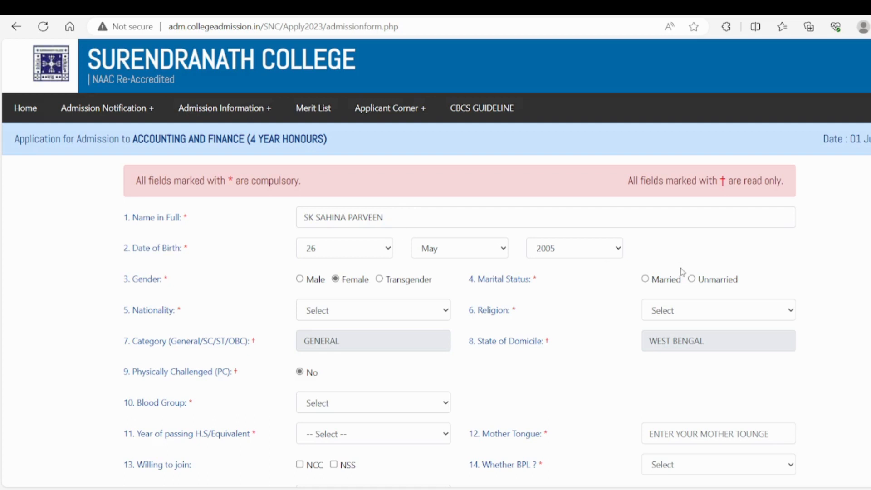
pyautogui.click(691, 279)
pyautogui.click(343, 313)
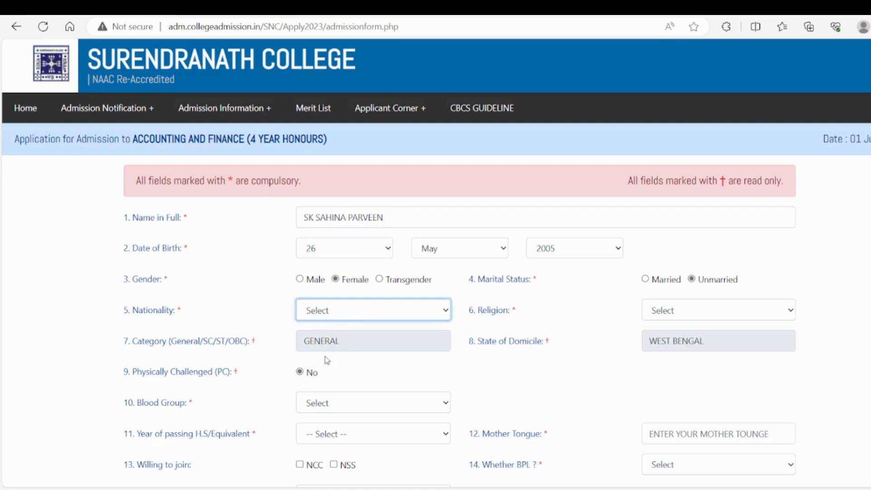
pyautogui.click(340, 345)
pyautogui.click(667, 311)
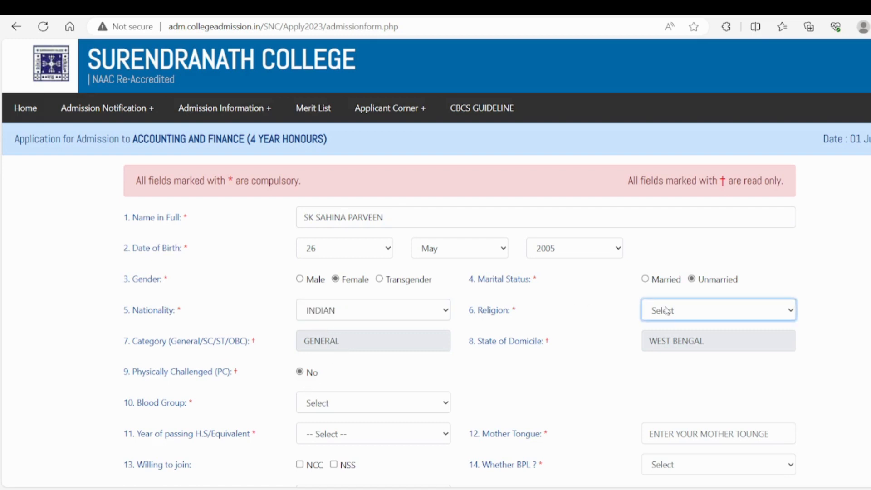
pyautogui.click(666, 361)
# - Set the blood group to O+ and the year of passing H.S./Equivalent to 2023
pyautogui.scroll(-5, 436, 263)
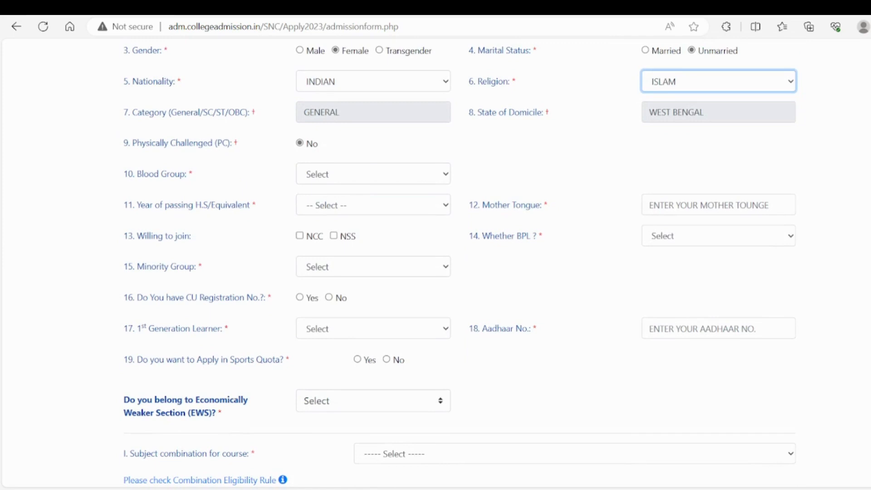
pyautogui.click(444, 178)
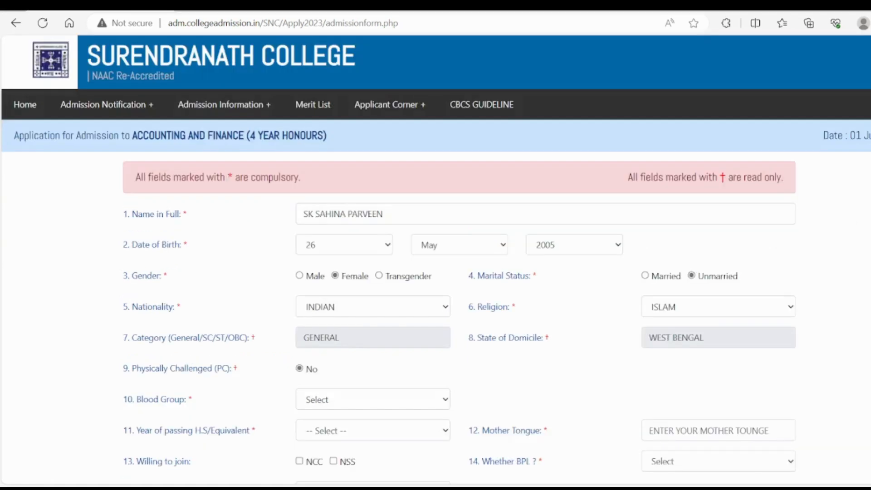
pyautogui.scroll(-3, 743, 130)
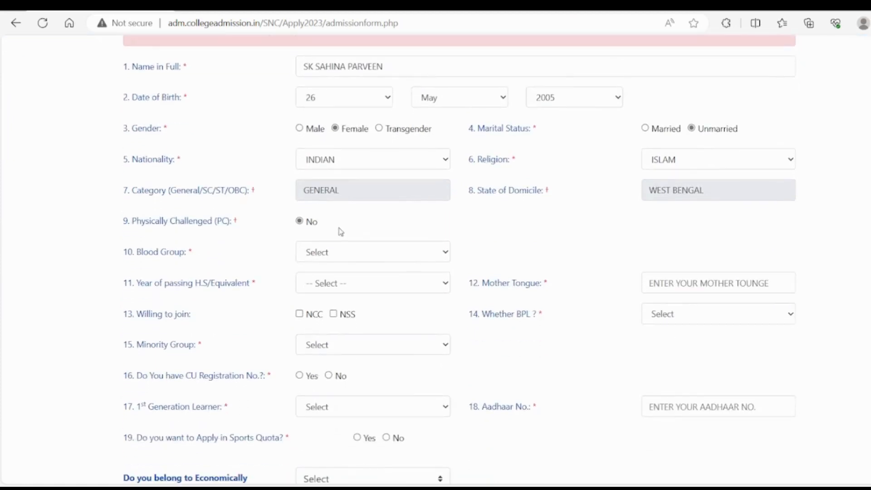
pyautogui.click(340, 257)
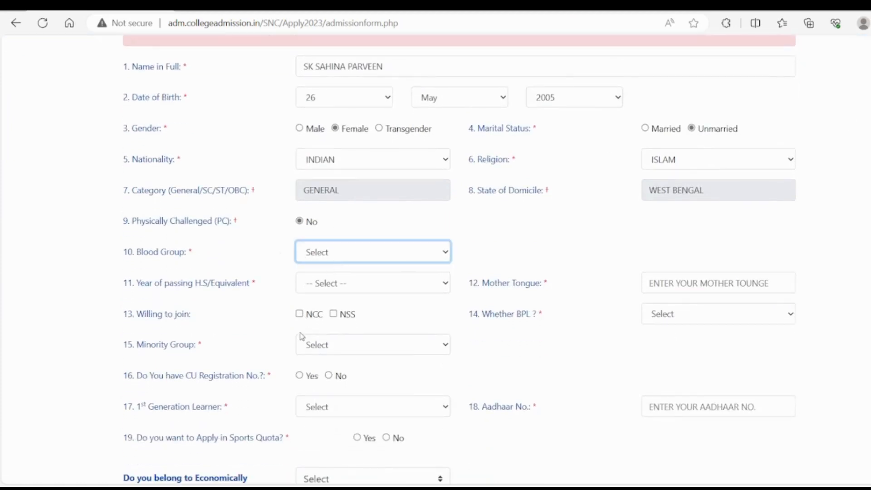
pyautogui.press('o')
pyautogui.press('Tab')
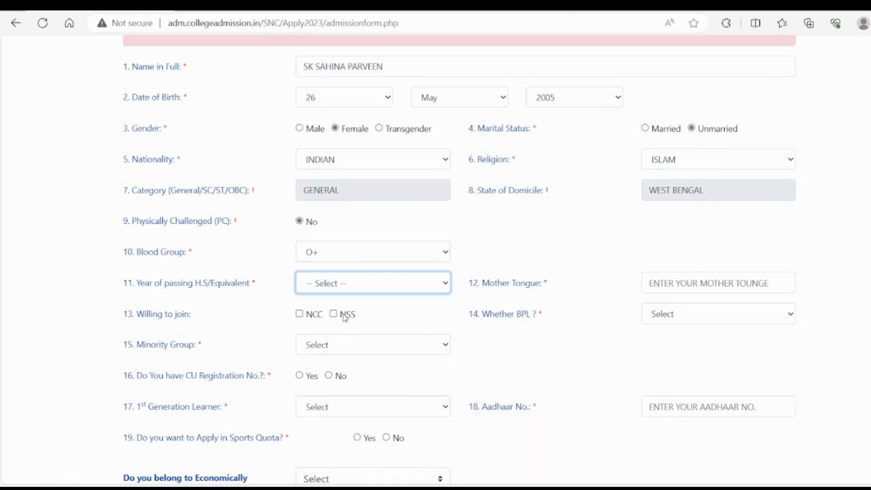
pyautogui.press('2')
# - Enter BENGALI as the mother tongue and set the BPL status to No
pyautogui.click(733, 286)
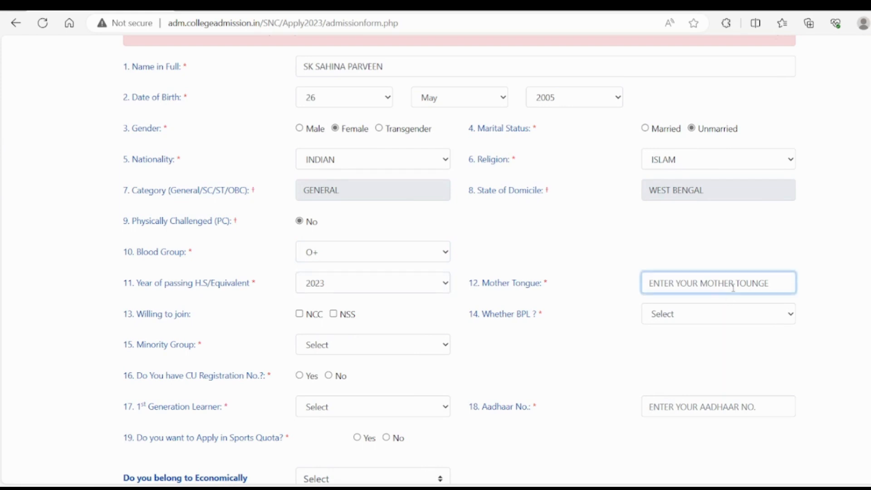
pyautogui.write('BENG')
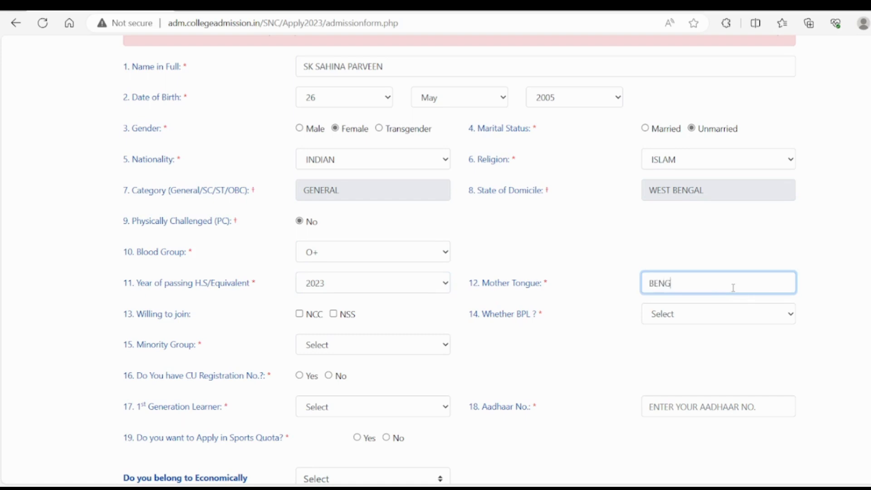
pyautogui.write('ALI')
pyautogui.click(671, 314)
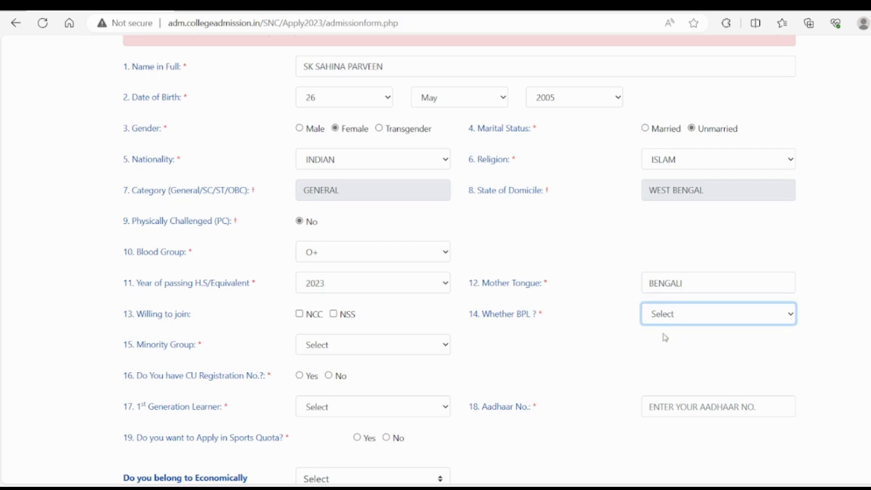
pyautogui.click(660, 360)
# - Set minority group to Yes, and answer No to having a CU registration number and to being a first-generation learner
pyautogui.click(337, 360)
pyautogui.click(358, 349)
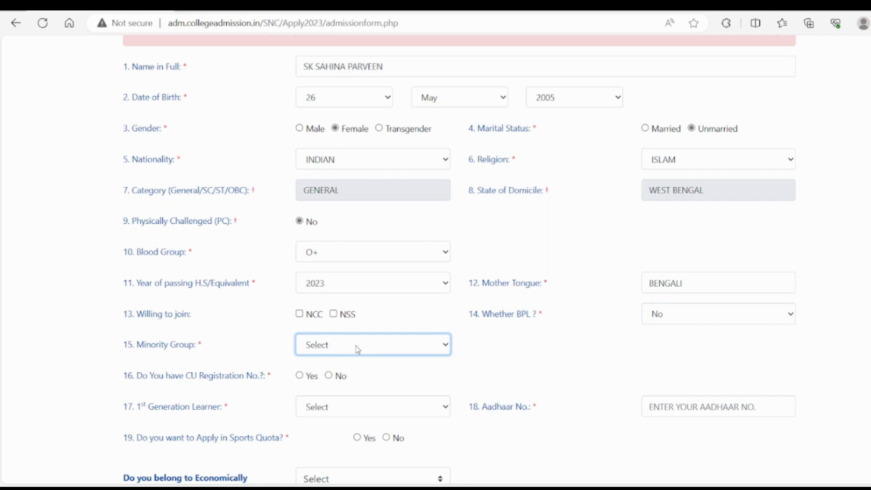
pyautogui.click(321, 380)
pyautogui.click(328, 377)
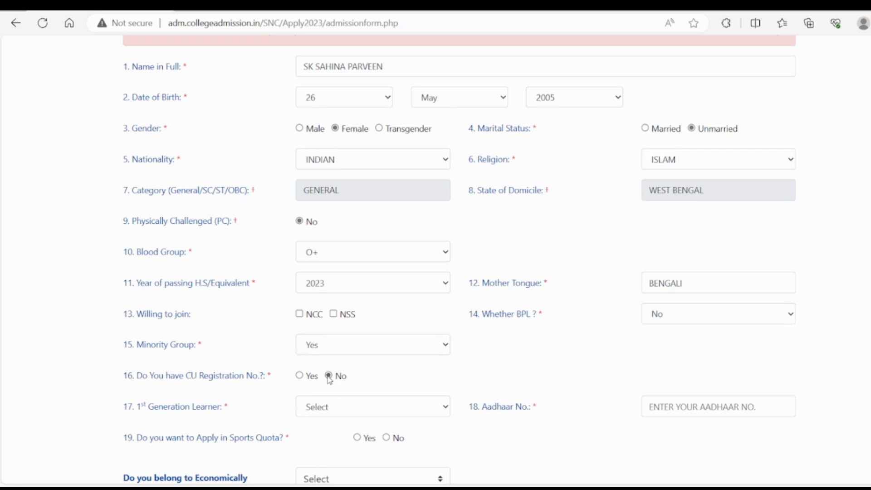
pyautogui.click(365, 403)
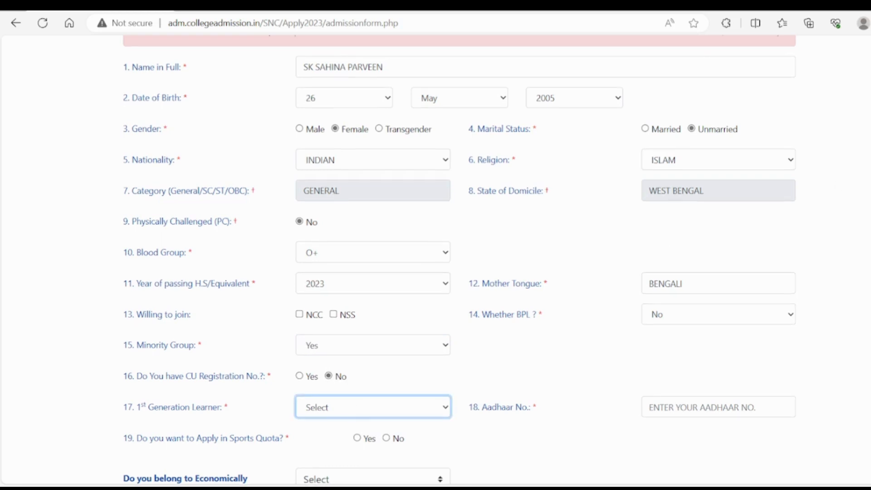
pyautogui.scroll(-5, 773, 111)
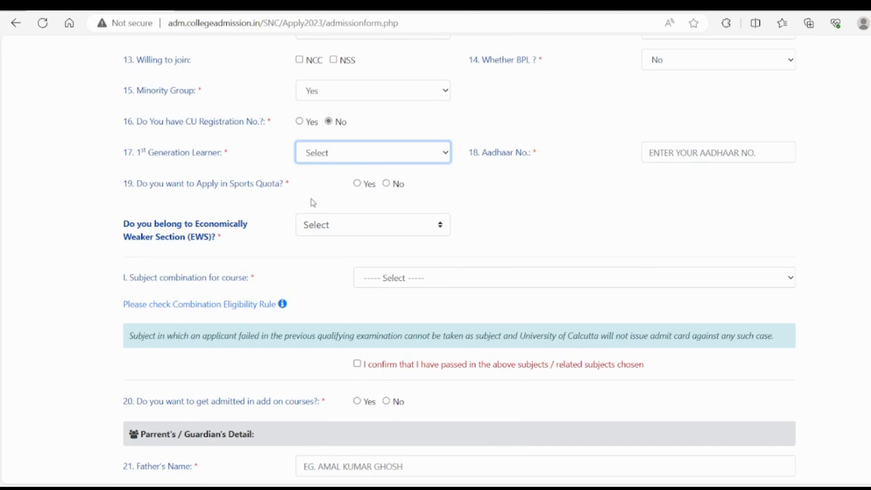
pyautogui.press('n')
# - Enter the applicant's Aadhaar number
pyautogui.click(697, 145)
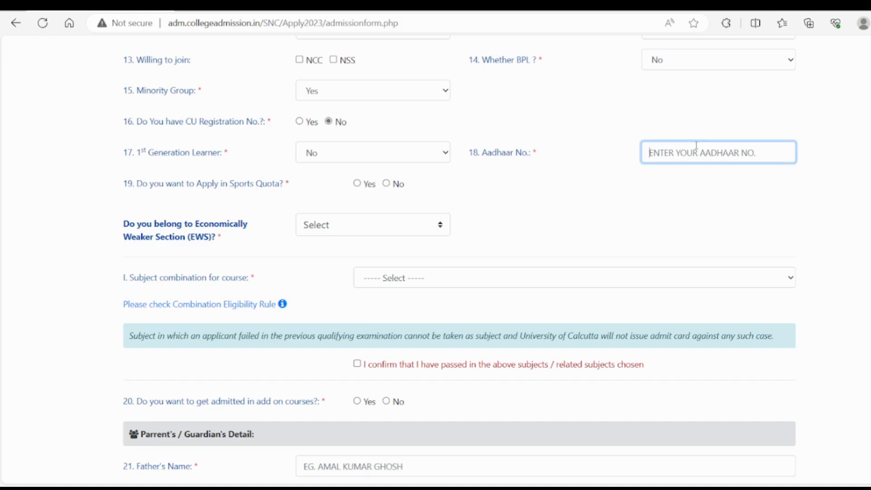
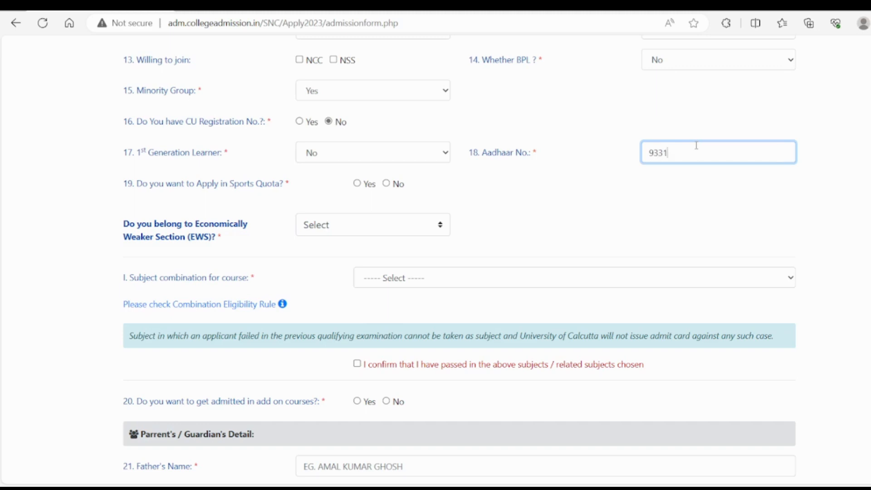
# - Answer No to both applying in the sports quota and belonging to the Economically Weaker Section (EWS)
pyautogui.click(362, 228)
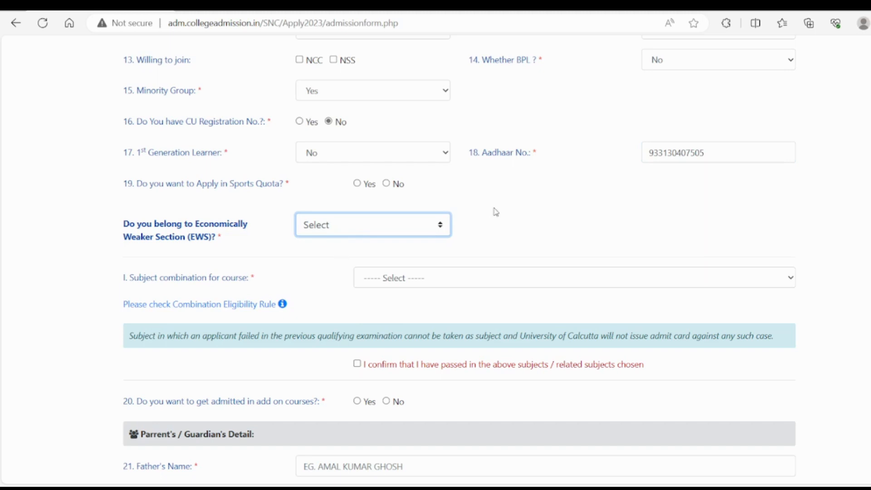
pyautogui.click(608, 226)
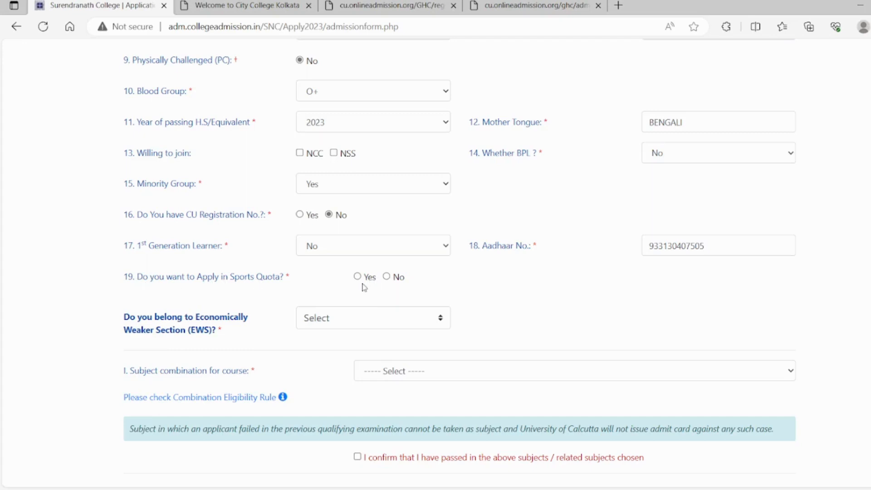
pyautogui.click(387, 278)
pyautogui.click(366, 318)
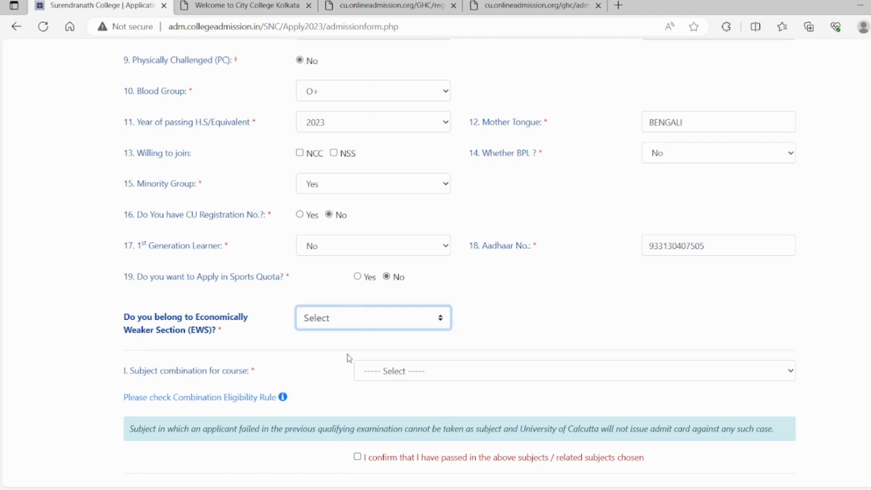
pyautogui.press('n')
# - Review the available subject combinations for the course and choose C1001
pyautogui.scroll(-4, 842, 175)
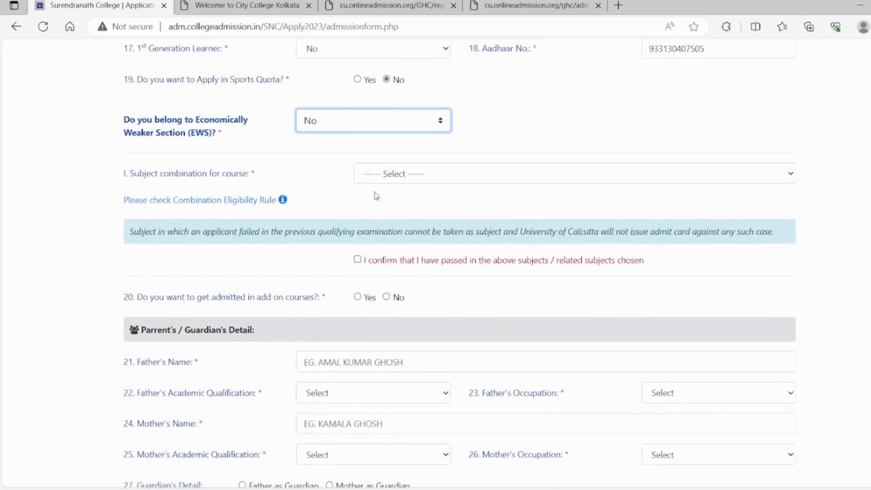
pyautogui.click(470, 177)
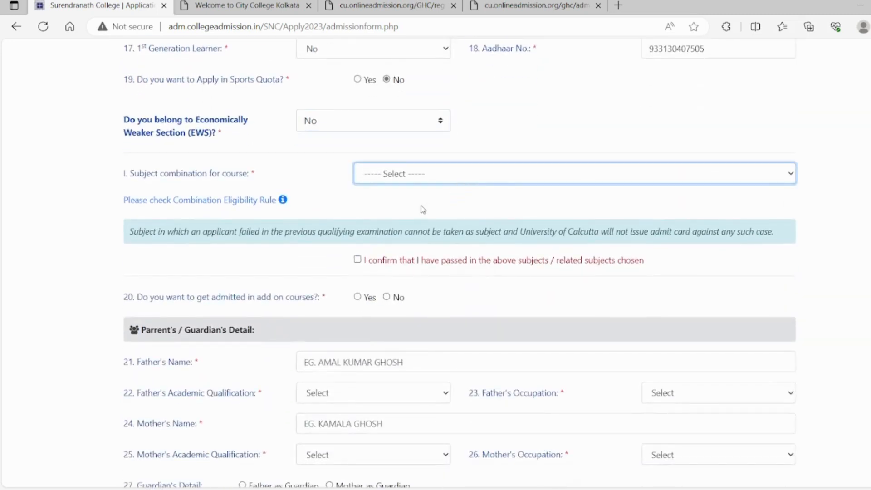
pyautogui.press('c')
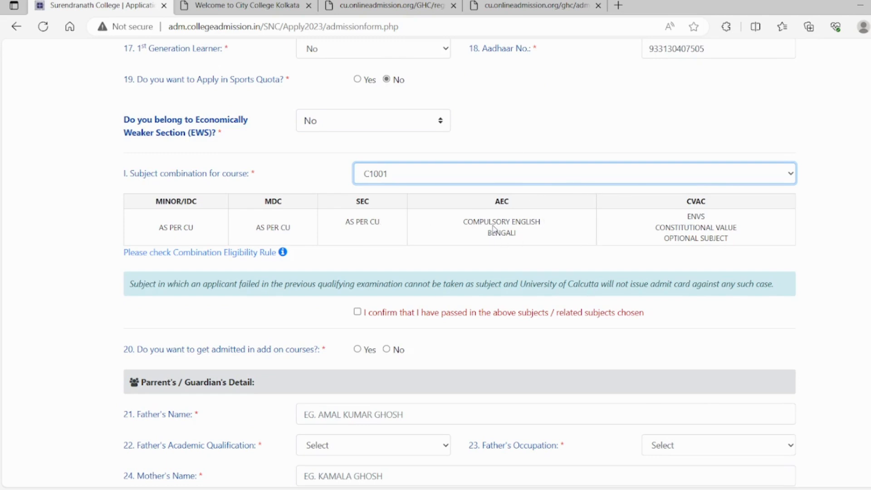
pyautogui.press('Down')
pyautogui.press('Down')
pyautogui.press('Up')
pyautogui.press('Up')
# - Confirm having passed in the chosen or related subjects and answer No to admission in add-on courses
pyautogui.scroll(-3, 436, 263)
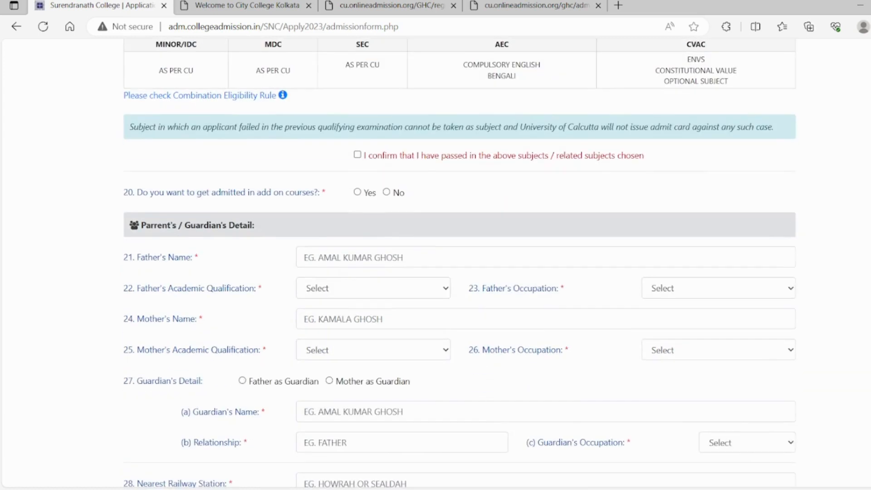
pyautogui.click(358, 156)
pyautogui.click(358, 192)
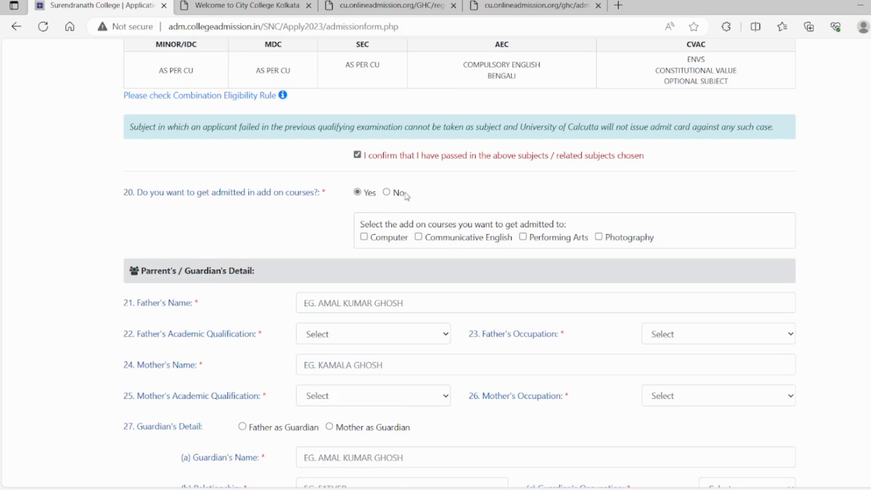
pyautogui.click(386, 192)
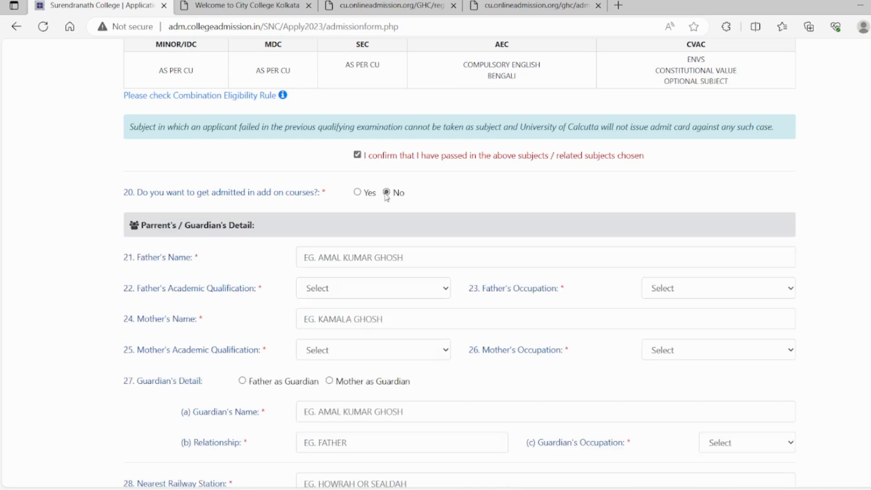
# - Enter the father's name and set his academic qualification to XII and his occupation to BUSINESS
pyautogui.click(364, 257)
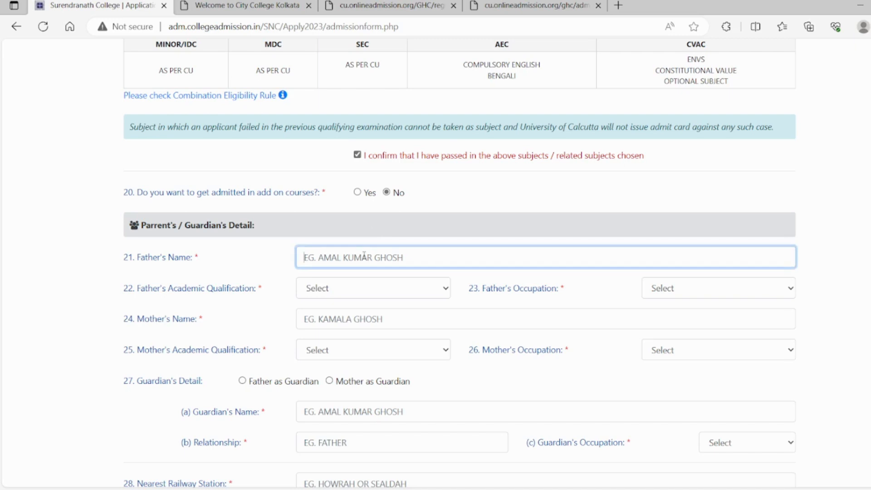
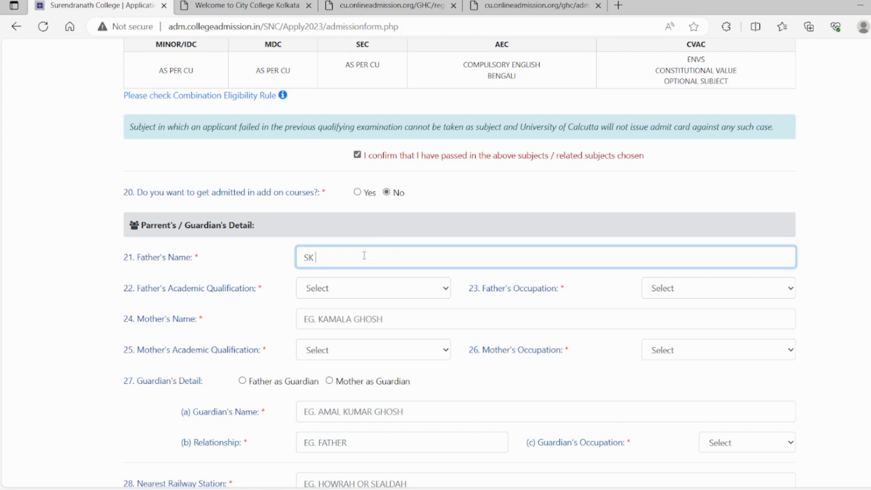
pyautogui.click(325, 302)
pyautogui.click(348, 292)
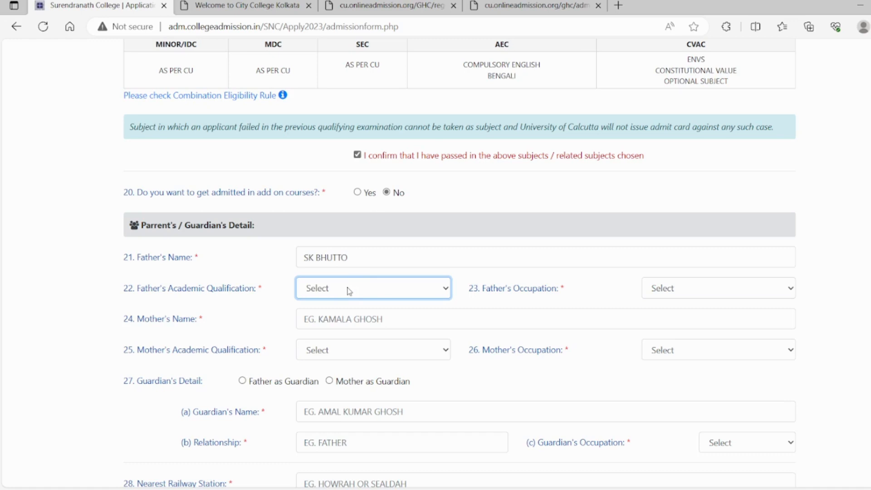
pyautogui.click(318, 347)
pyautogui.click(691, 279)
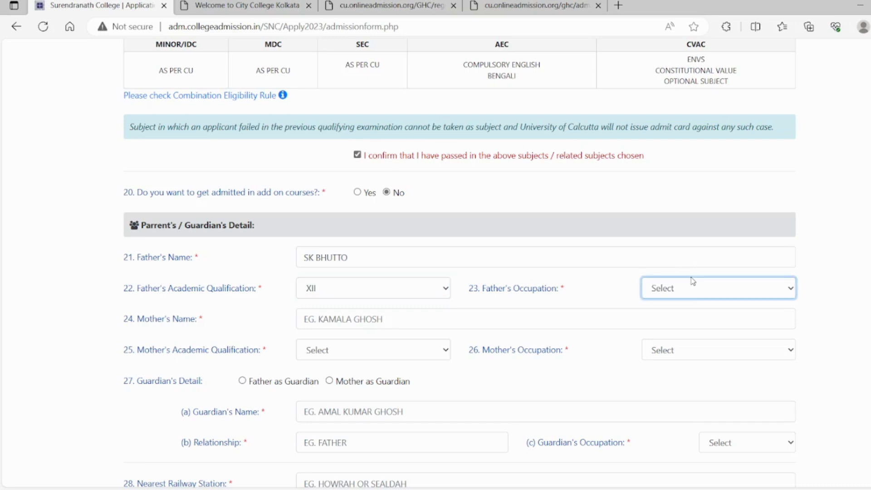
pyautogui.click(670, 333)
# - Enter the mother's name and set her academic qualification to XII and her occupation to HOUSEWIFE
pyautogui.click(370, 316)
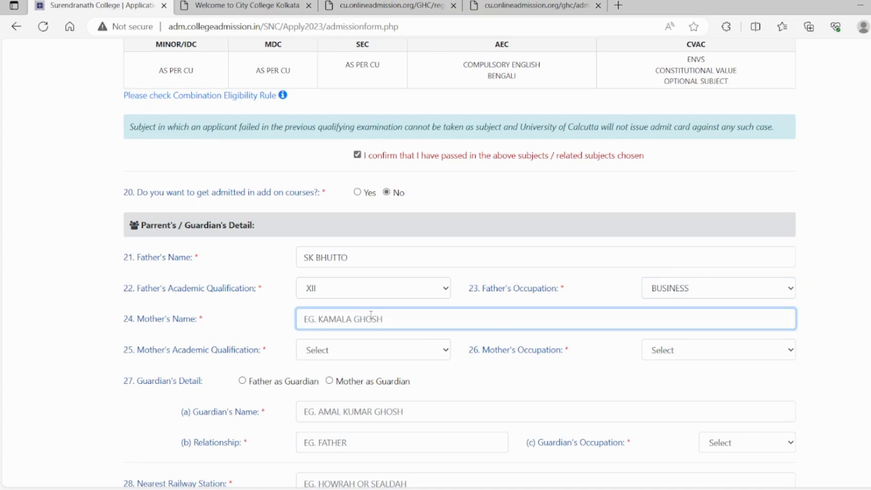
pyautogui.click(355, 352)
pyautogui.click(327, 412)
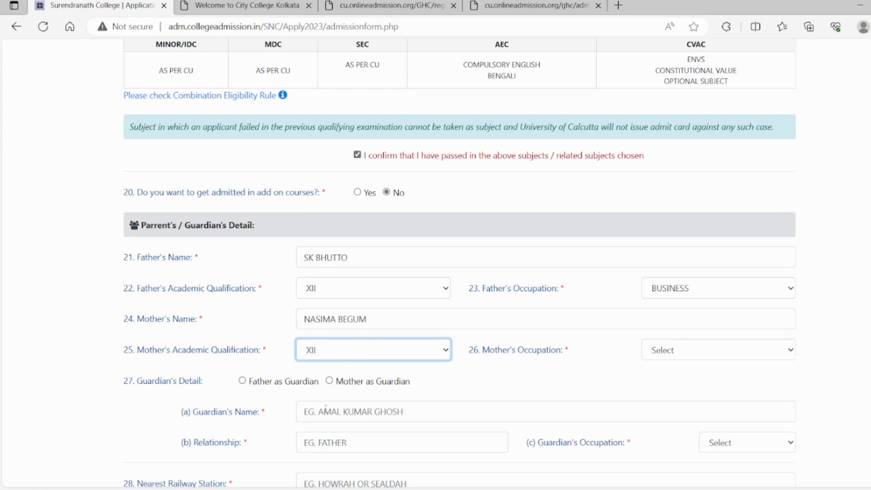
pyautogui.click(695, 352)
pyautogui.click(681, 381)
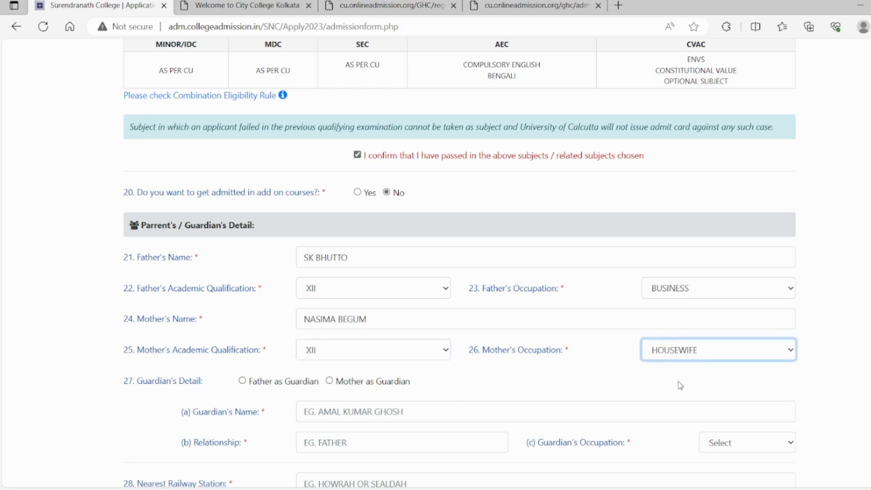
# - Choose the father as guardian and enter DANKUNI as the nearest railway station
pyautogui.click(243, 381)
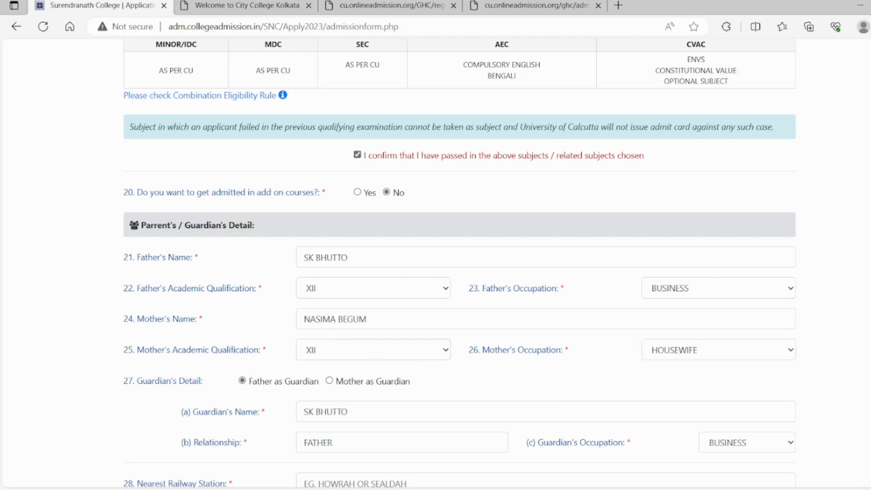
pyautogui.scroll(-5, 459, 261)
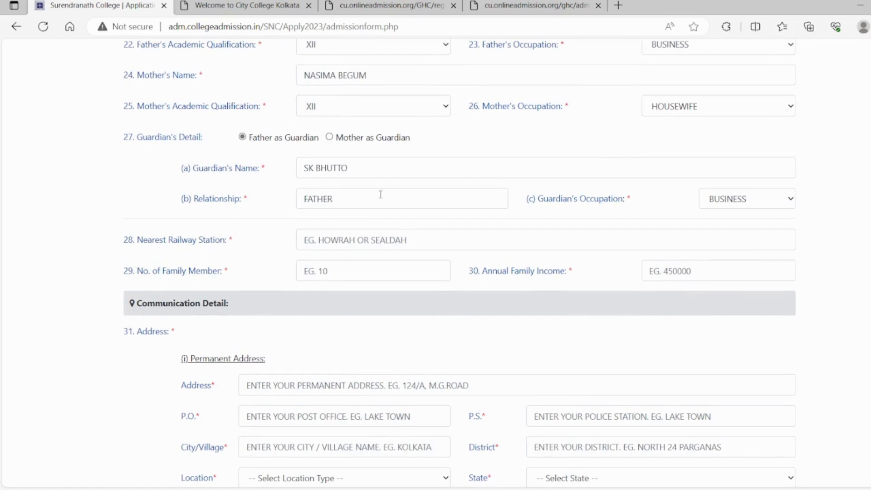
pyautogui.click(353, 250)
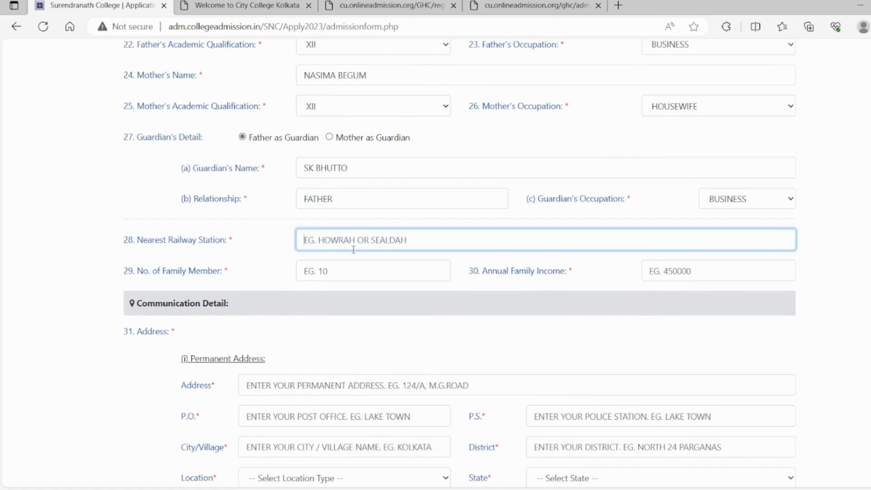
pyautogui.write('DANKUNI')
# - Enter 04 as the number of family members and 500000 as the annual family income
pyautogui.click(327, 272)
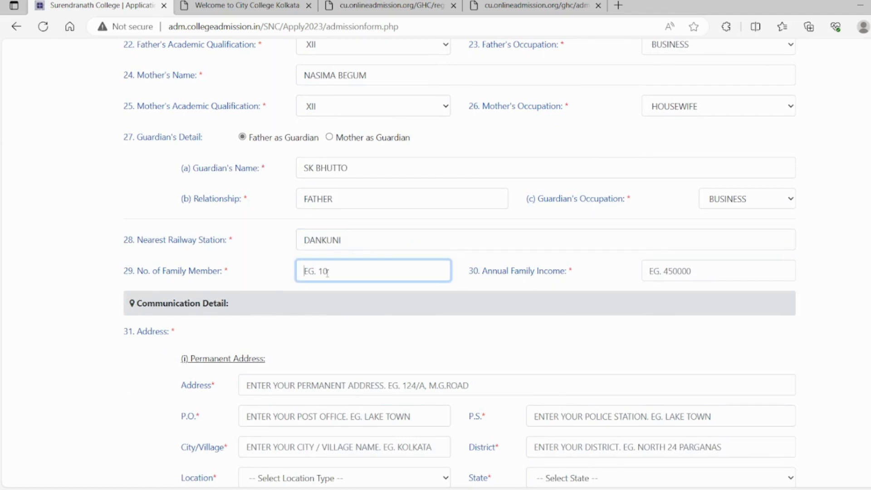
pyautogui.write('04')
pyautogui.click(730, 263)
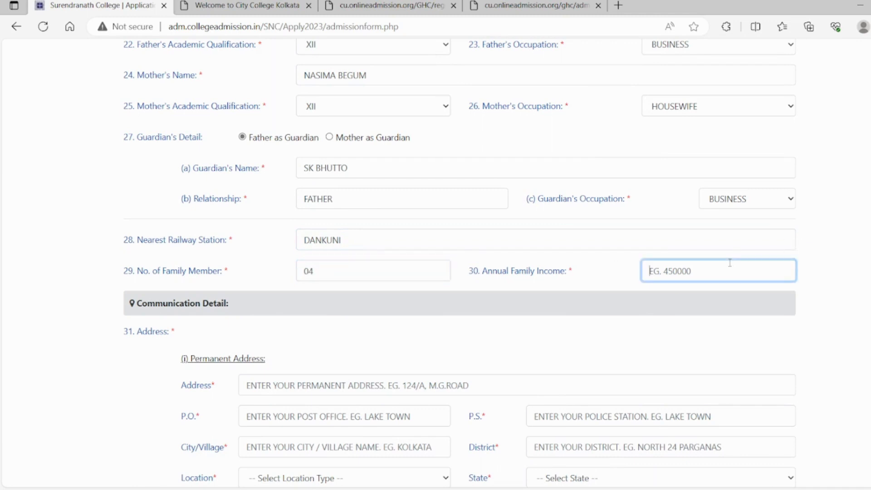
pyautogui.write('3')
pyautogui.write('5000')
pyautogui.write('00')
# - Fill in the address line of the applicant's permanent address
pyautogui.scroll(-5, 850, 213)
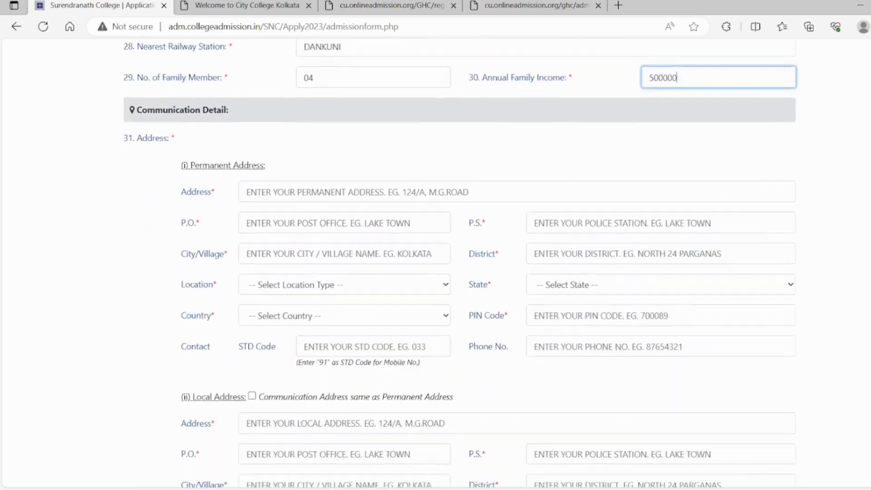
pyautogui.click(361, 181)
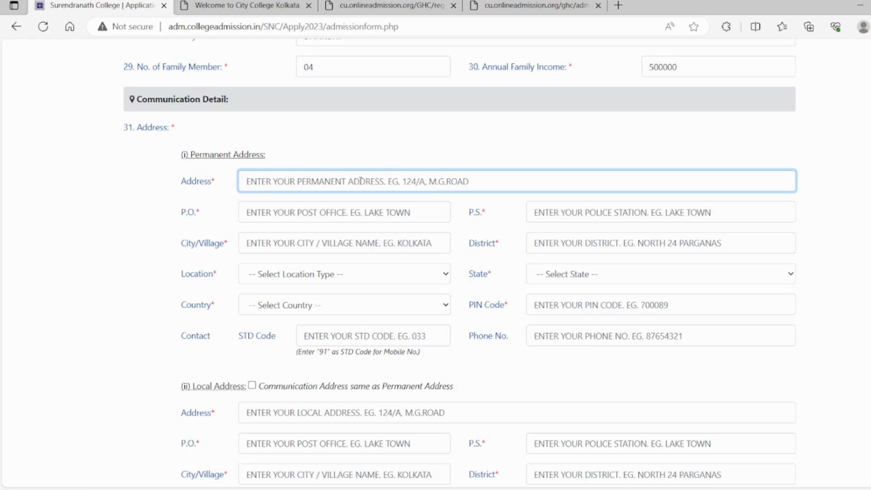
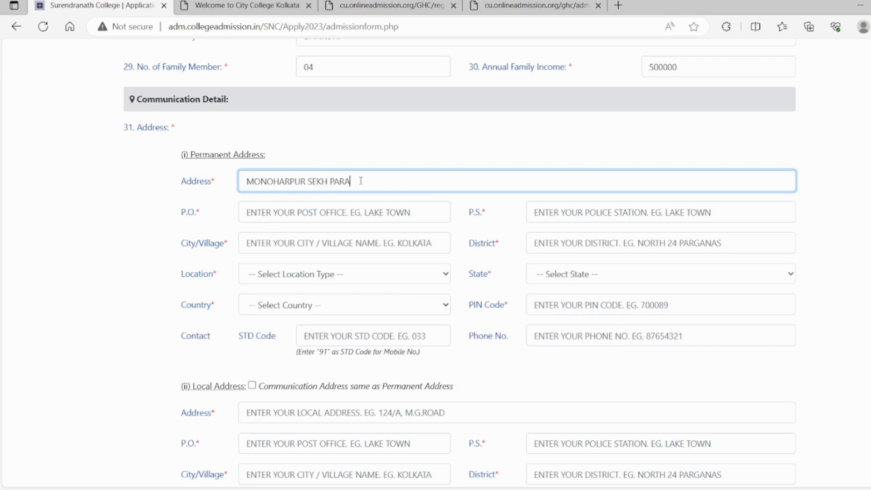
# - Enter the post office and police station for the permanent address
pyautogui.click(336, 211)
pyautogui.write('DA')
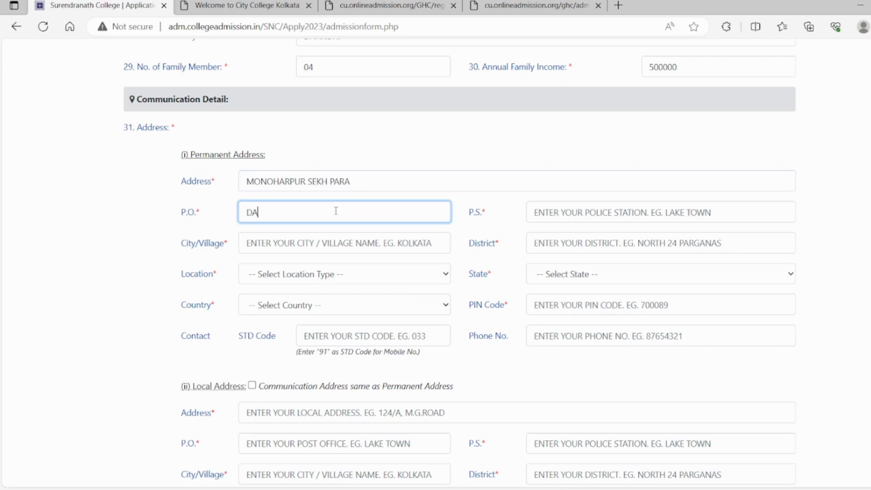
pyautogui.write('NKUNI')
pyautogui.press('Tab')
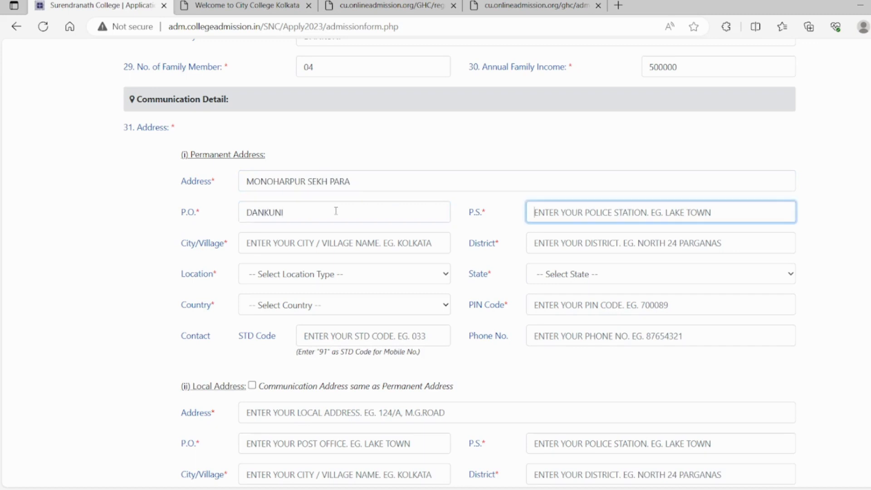
# - Enter the city or village and the district for the permanent address
pyautogui.write('DANKUNI')
pyautogui.press('Tab')
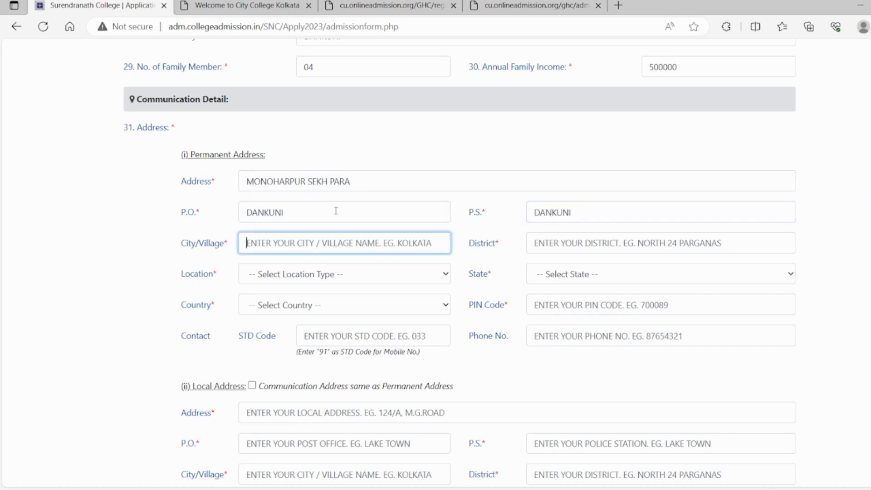
pyautogui.write('D')
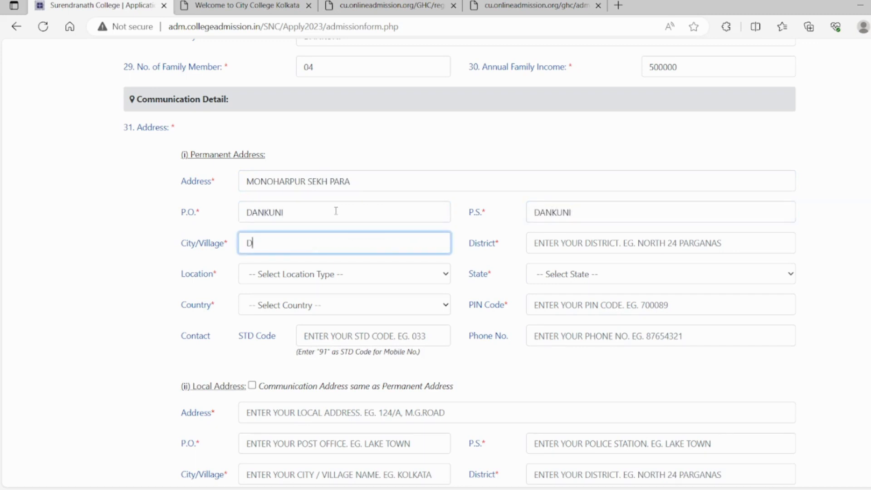
pyautogui.write('ANKUNI')
pyautogui.press('Tab')
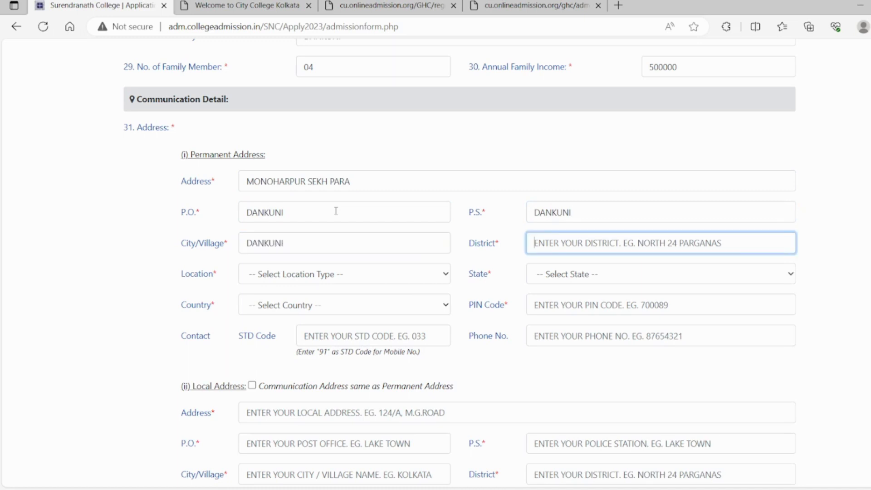
pyautogui.write('HOOGHLY')
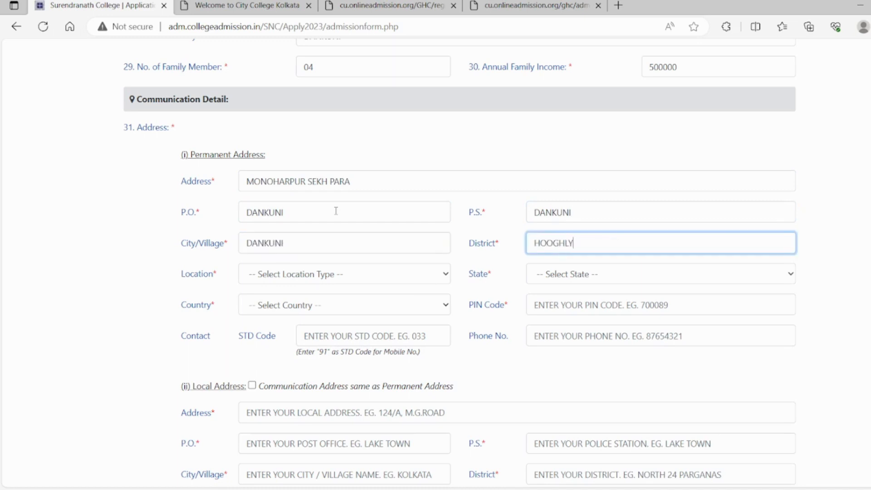
pyautogui.press('Tab')
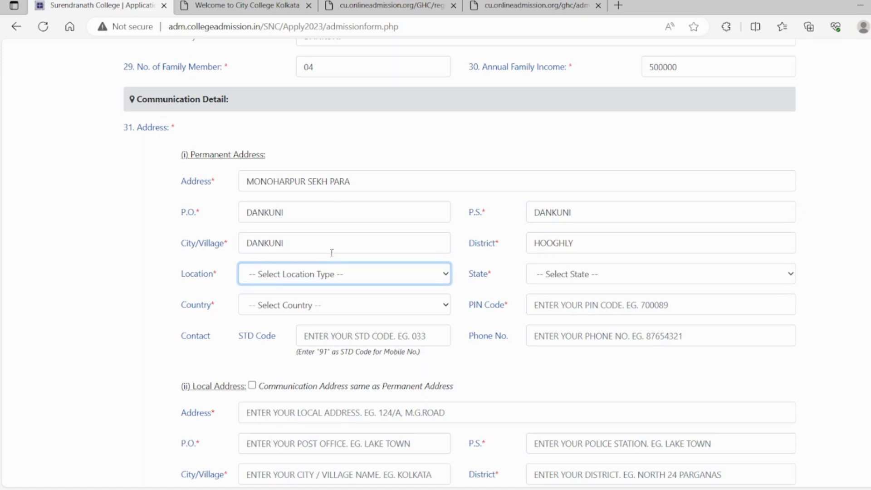
# - Set the permanent address's location type to SEMI-URBAN, state to WEST BENGAL and country to INDIA, and enter its postal PIN code
pyautogui.click(280, 312)
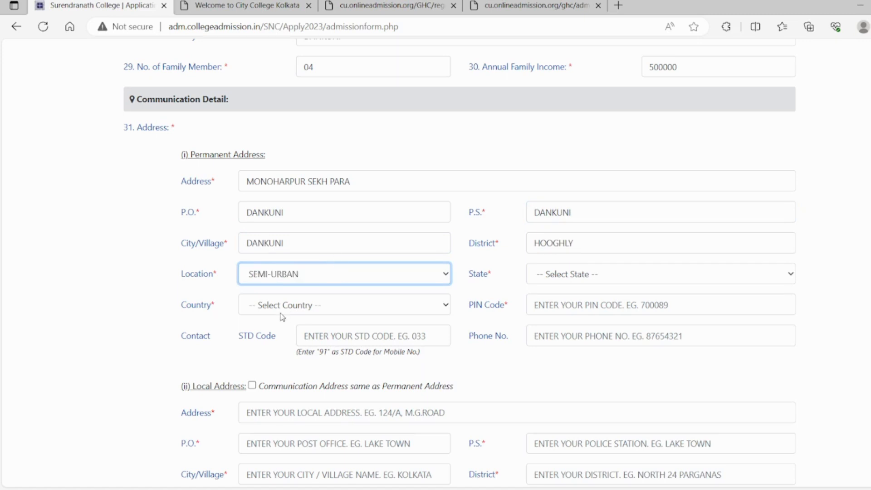
pyautogui.click(555, 280)
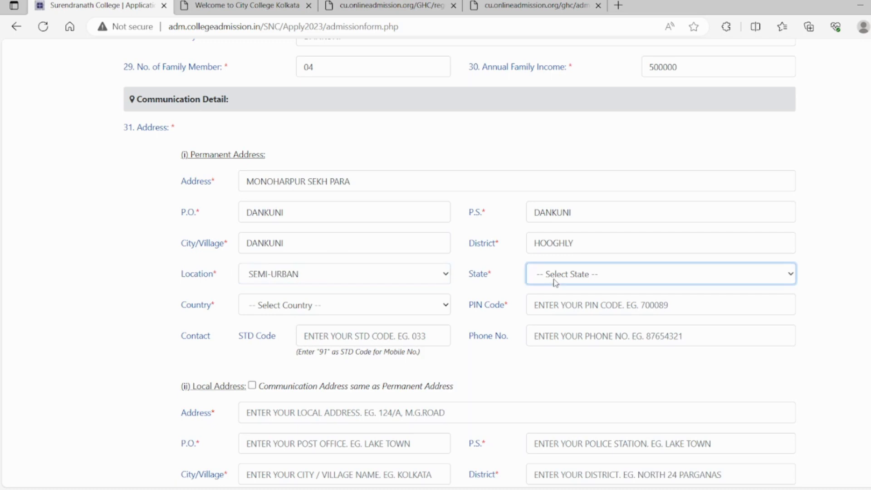
pyautogui.click(593, 229)
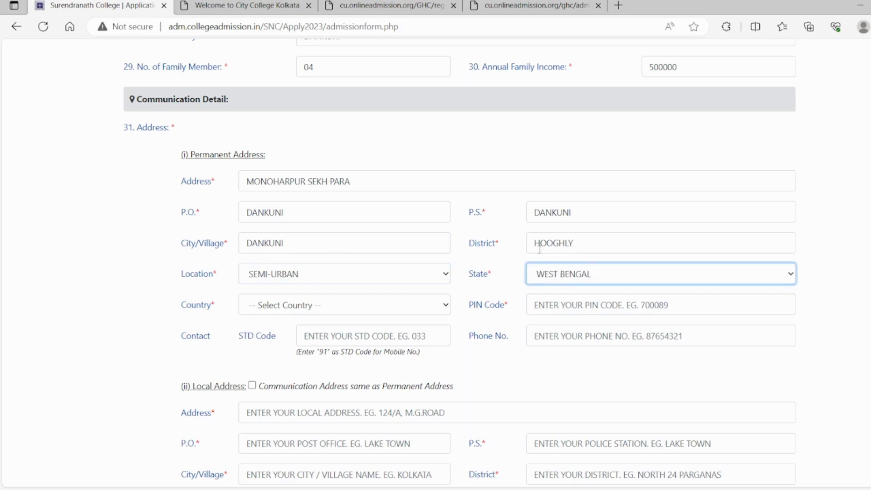
pyautogui.click(352, 305)
pyautogui.press('i')
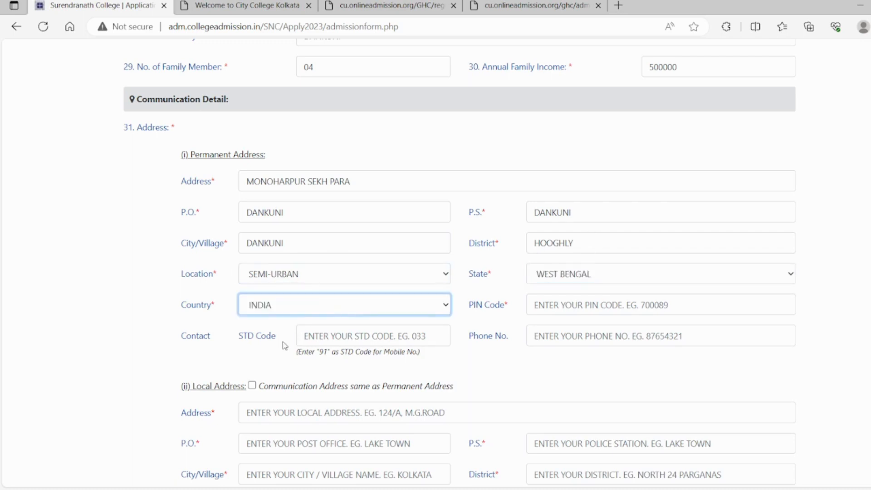
pyautogui.click(567, 304)
pyautogui.write('712311')
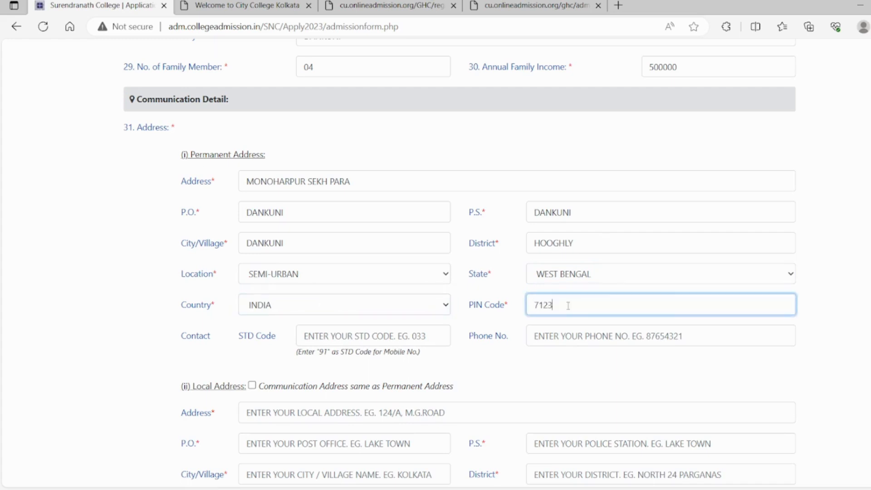
# - Enter STD code 033 for the permanent address and mark the communication address as the same as the permanent address
pyautogui.click(339, 335)
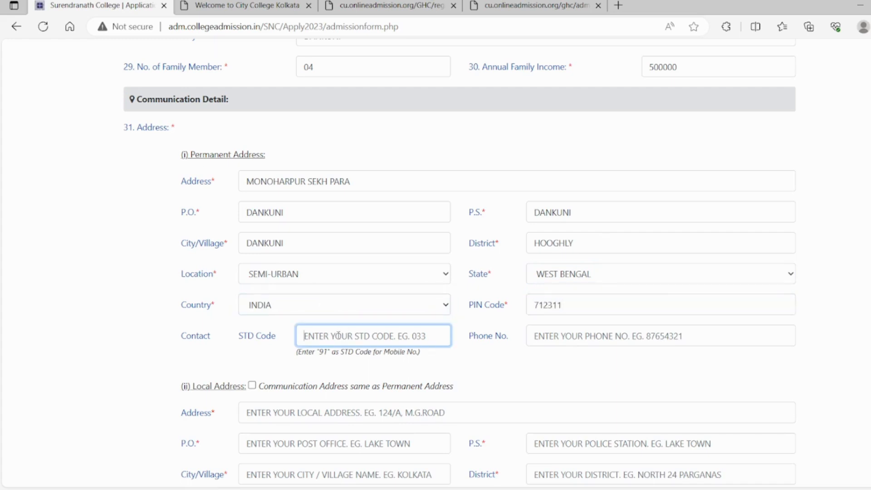
pyautogui.write('033')
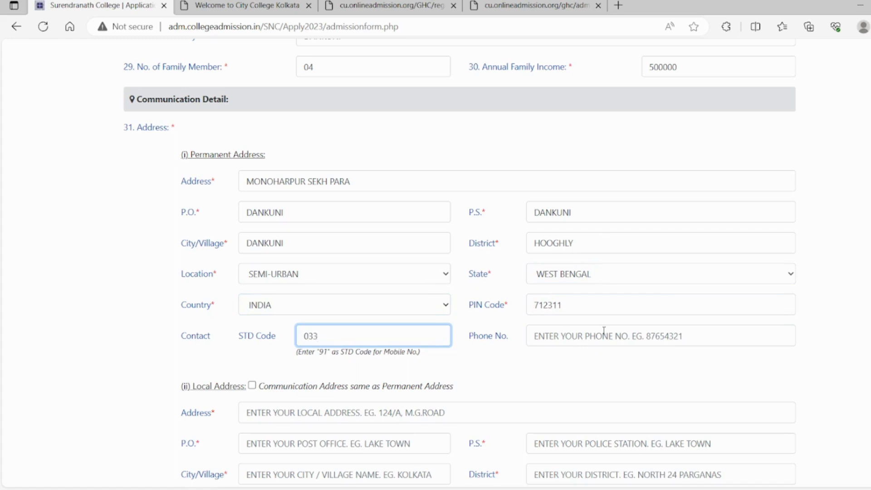
pyautogui.scroll(-5, 511, 140)
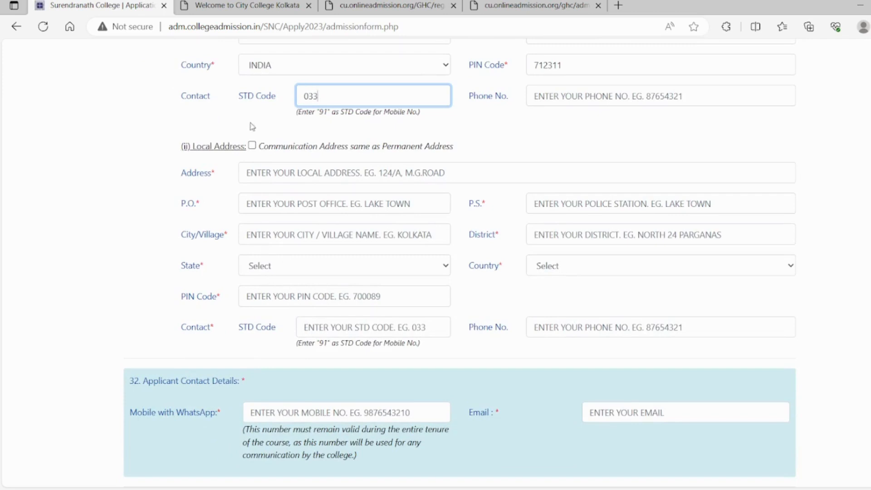
pyautogui.click(252, 147)
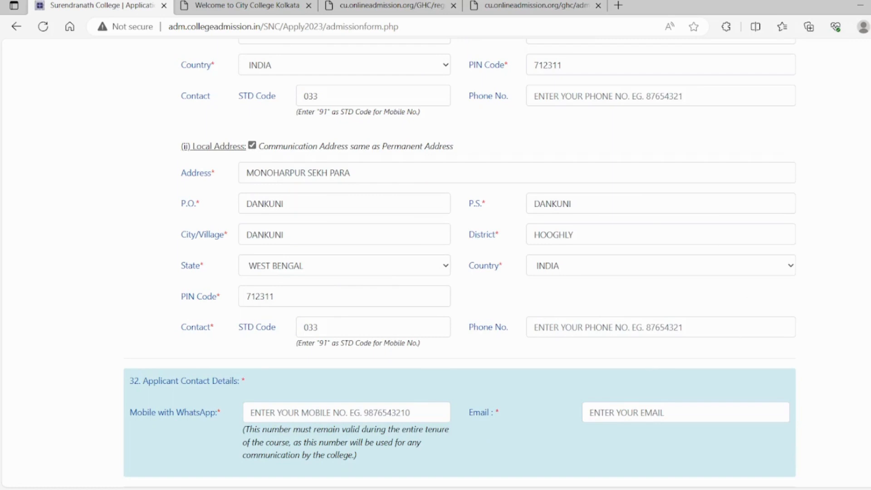
# - Enter the applicant's WhatsApp mobile number in the applicant contact details
pyautogui.scroll(-4, 403, 230)
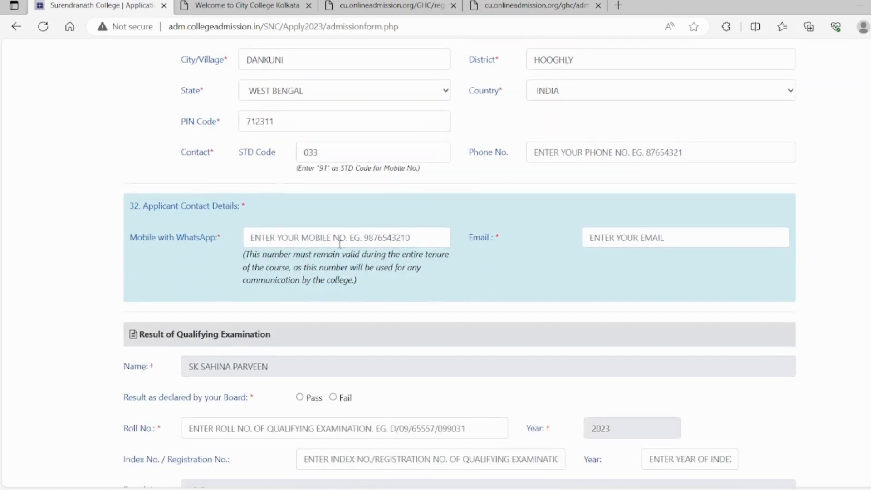
pyautogui.click(339, 241)
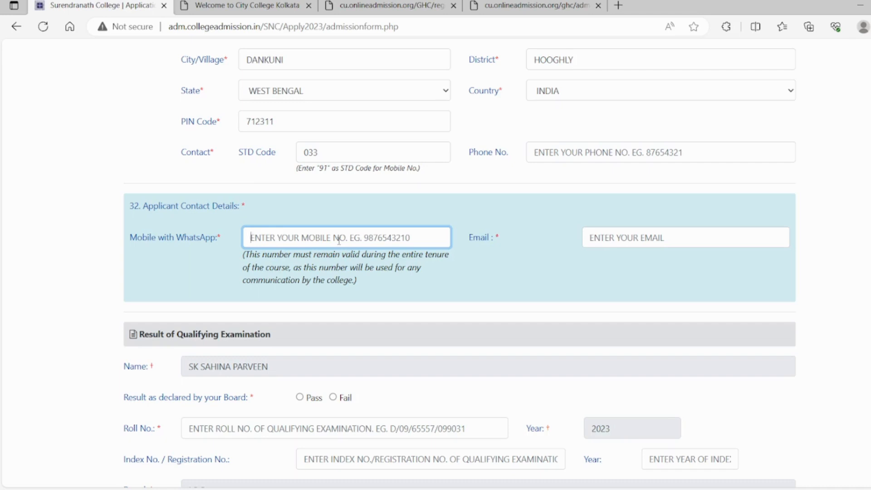
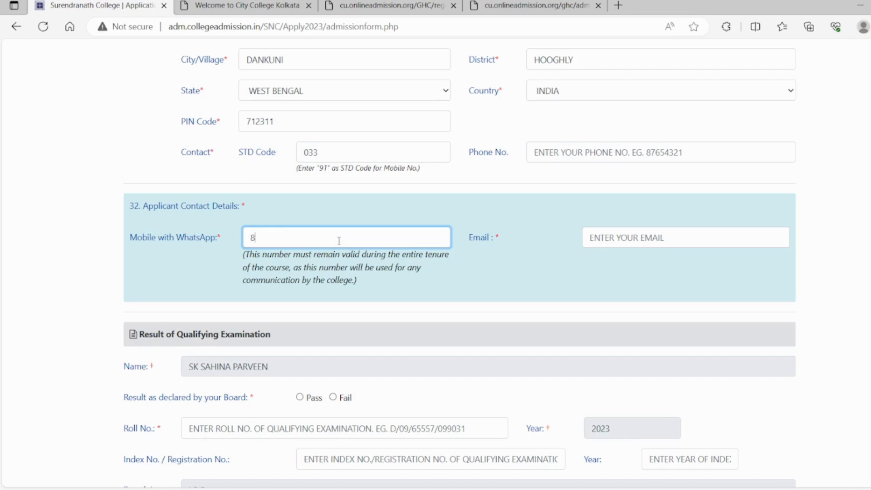
# - Fill in the applicant's e-mail address in the applicant contact details
pyautogui.click(643, 245)
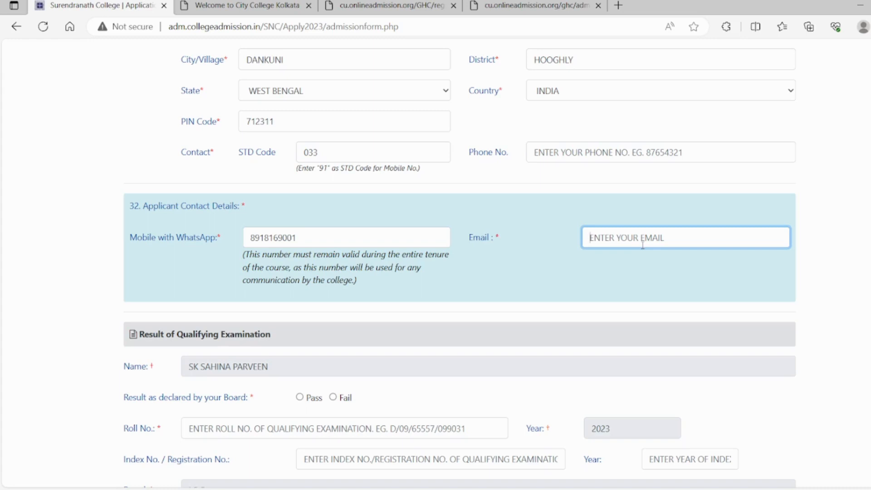
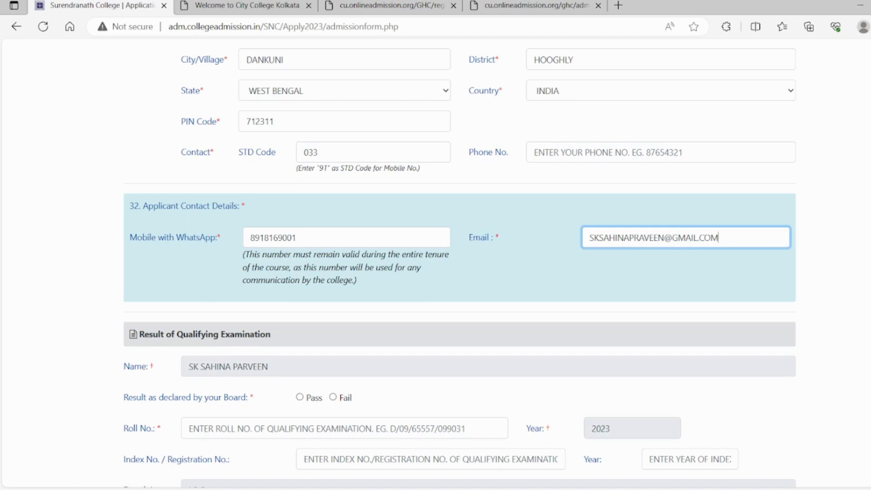
# - Declare the qualifying examination's board result as Pass and enter the applicant's roll number
pyautogui.scroll(-4, 460, 263)
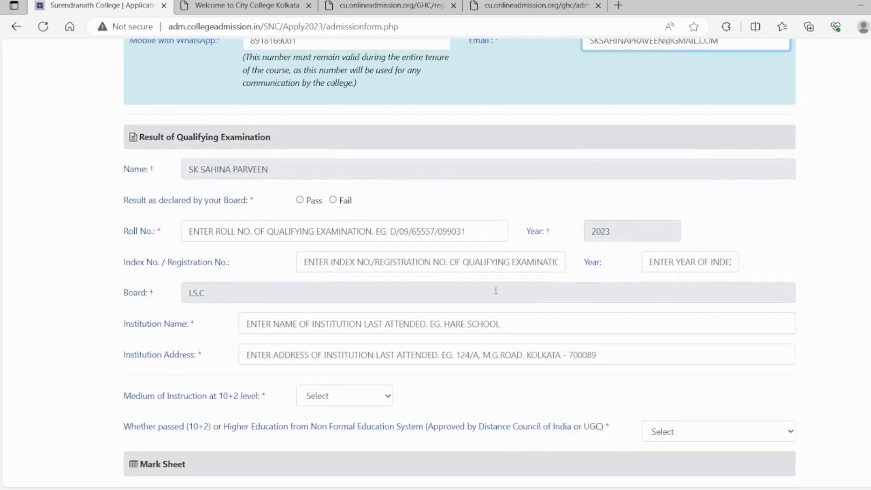
pyautogui.click(298, 201)
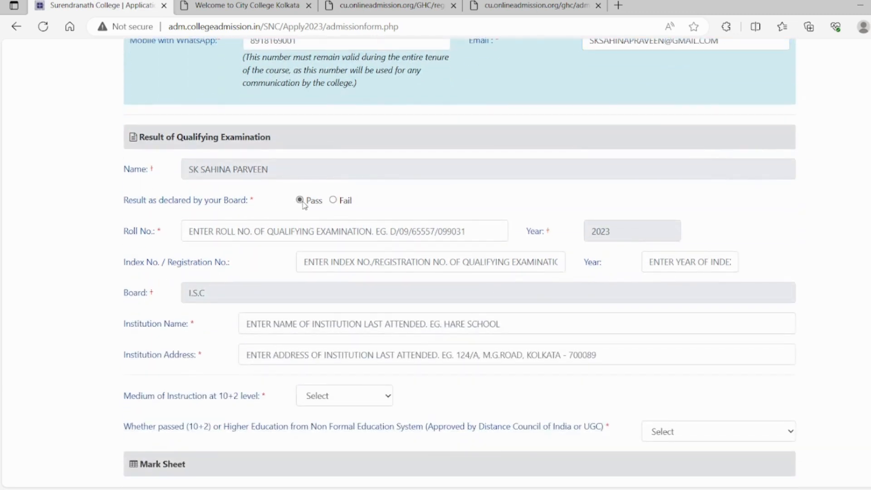
pyautogui.click(264, 233)
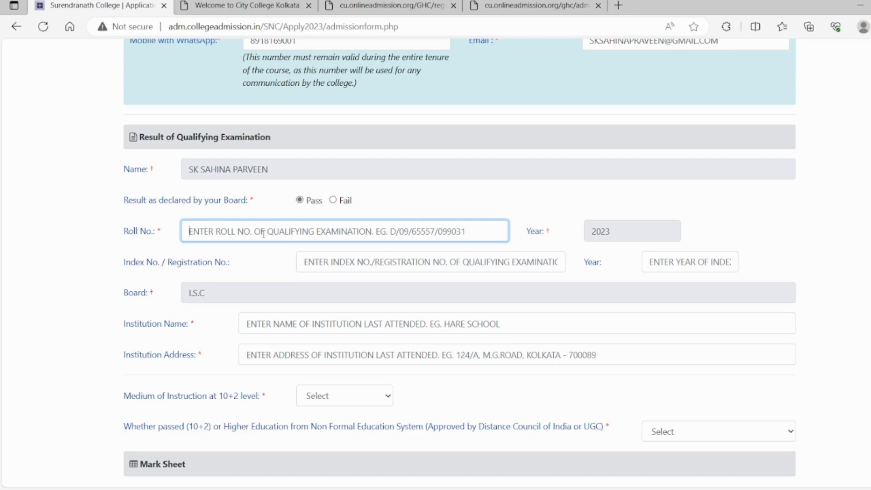
pyautogui.write('7')
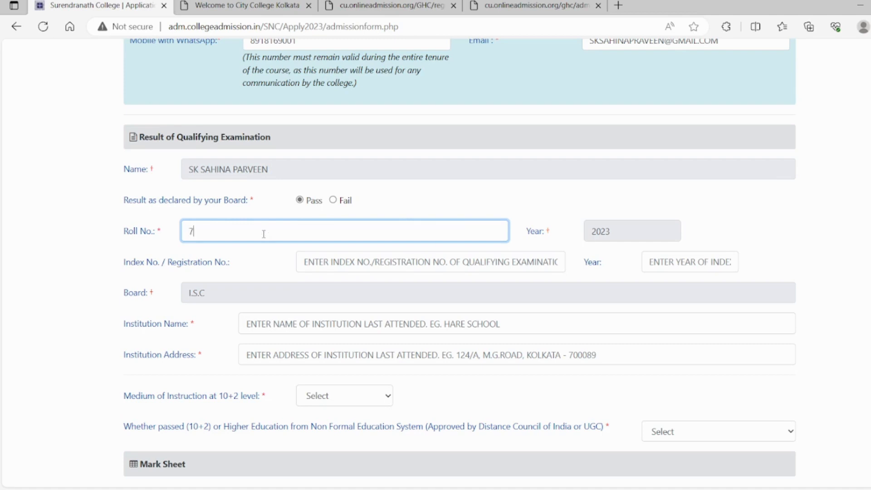
pyautogui.write('1')
pyautogui.press('BackSpace')
# - Enter the qualifying examination's index or registration number and set its year to 2021
pyautogui.click(370, 264)
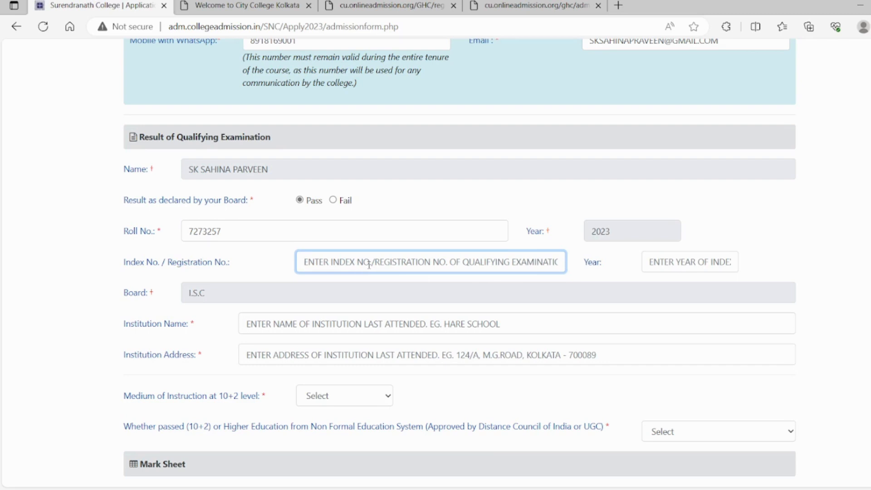
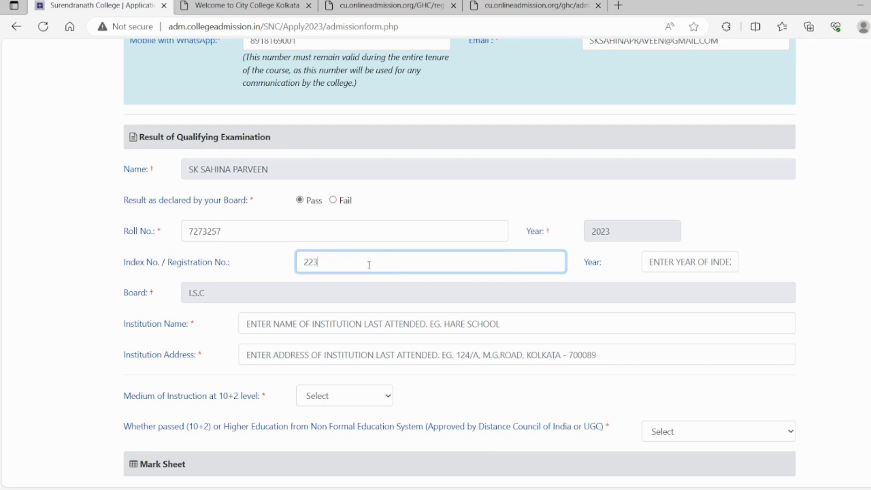
pyautogui.click(686, 259)
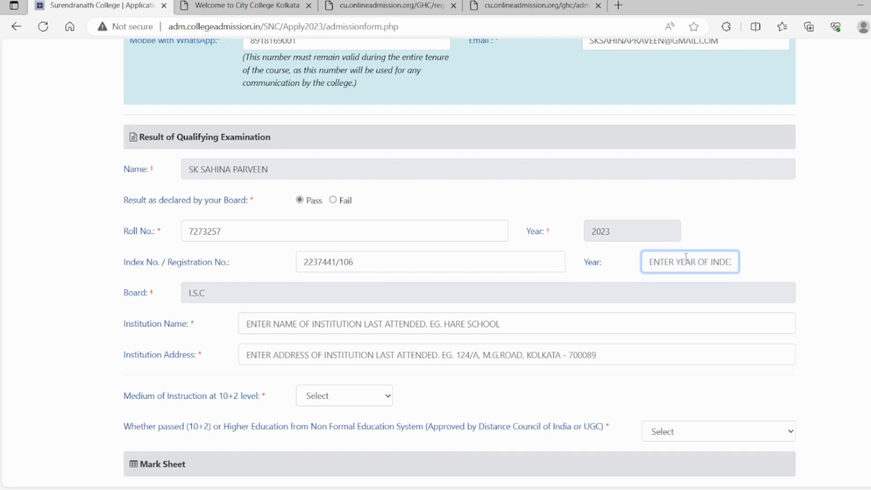
pyautogui.write('2022')
pyautogui.press('BackSpace')
# - Enter DREAMLAND SCHOOL, MAKHLA as the name of the institution last attended
pyautogui.click(291, 324)
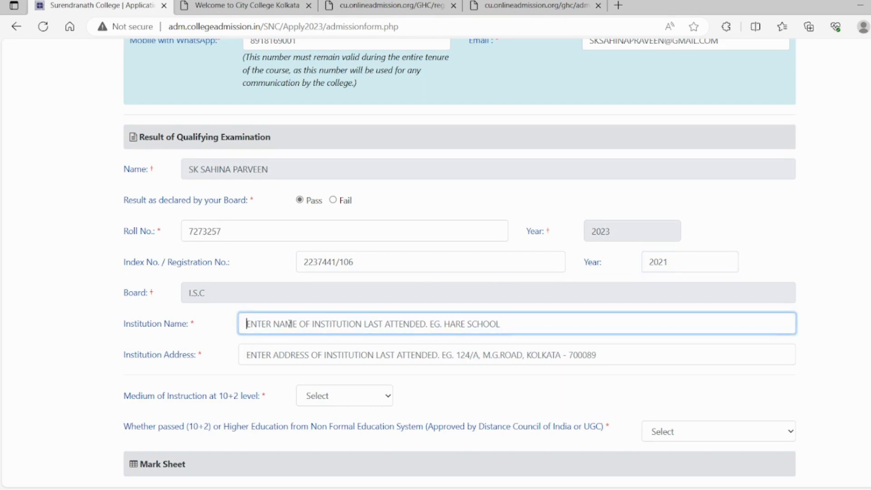
pyautogui.write('DREAMLA')
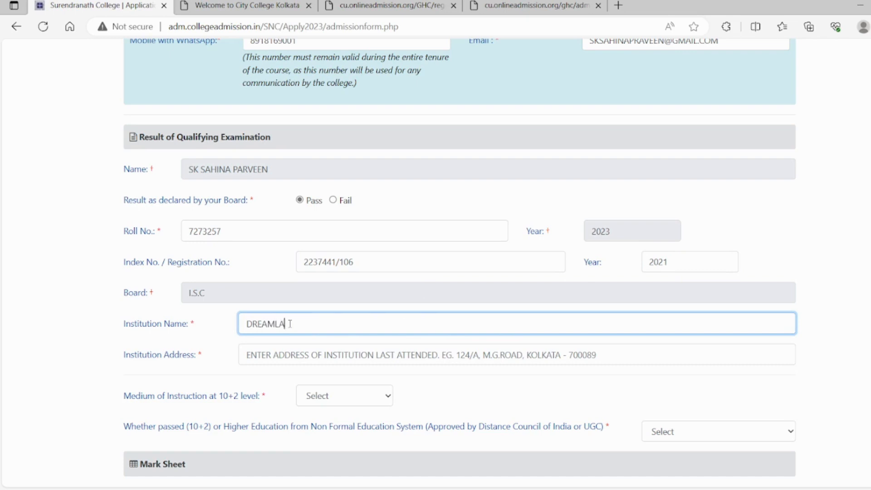
pyautogui.write('ND SCHOOL, MAKHLA')
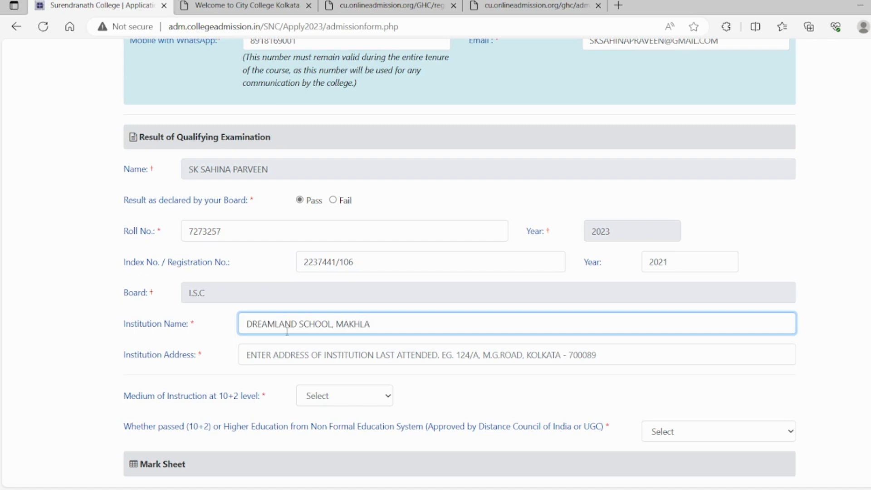
# - Fill in the address of the institution last attended
pyautogui.click(294, 353)
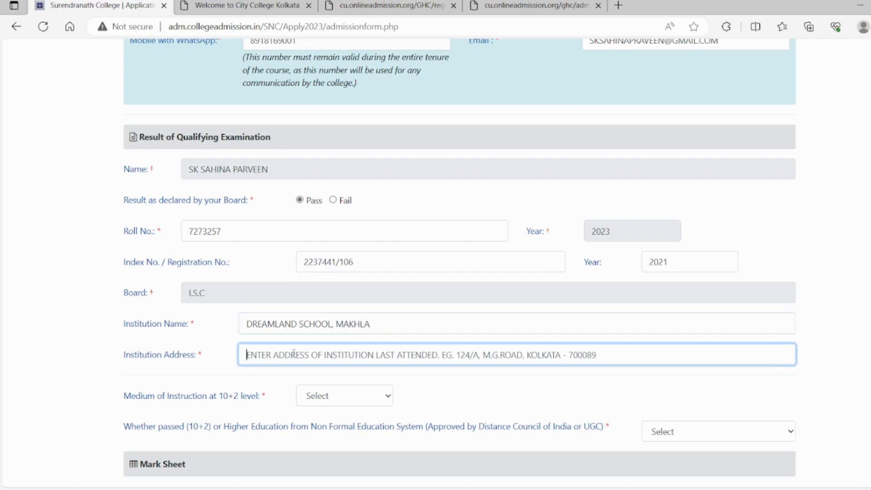
pyautogui.write('MAKHL')
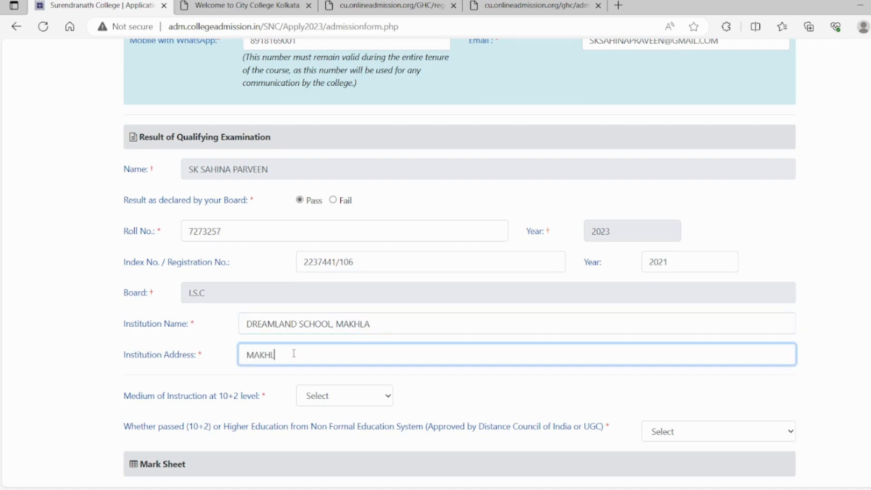
pyautogui.write('A, UTTARPARA, HOOGHLY')
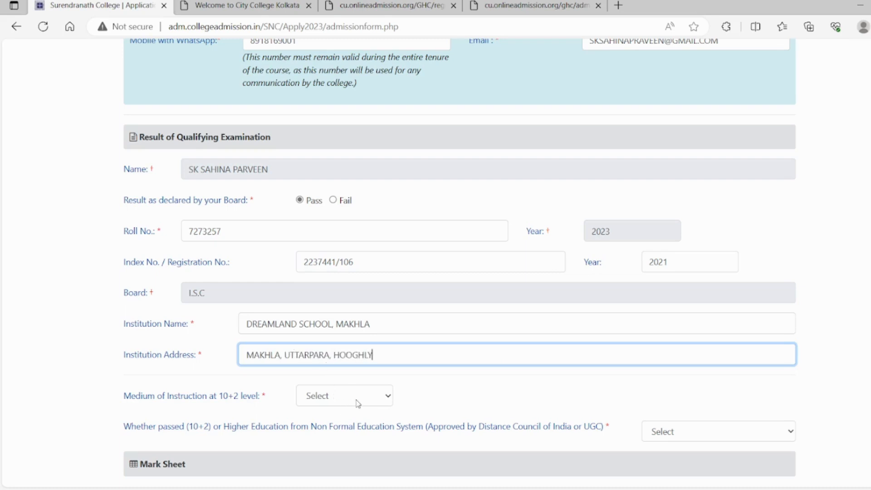
# - Set the medium of instruction at 10+2 level to English and answer No for passing from a Non Formal Education System
pyautogui.press('Tab')
pyautogui.press('e')
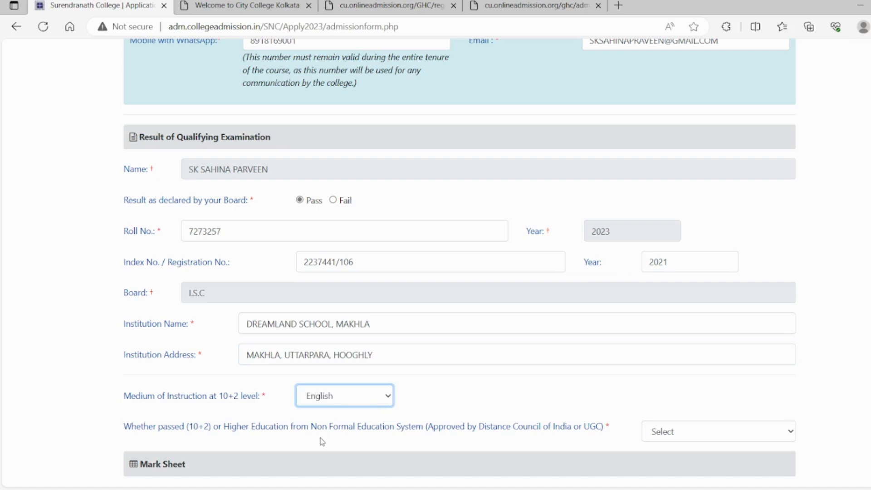
pyautogui.scroll(-3, 652, 286)
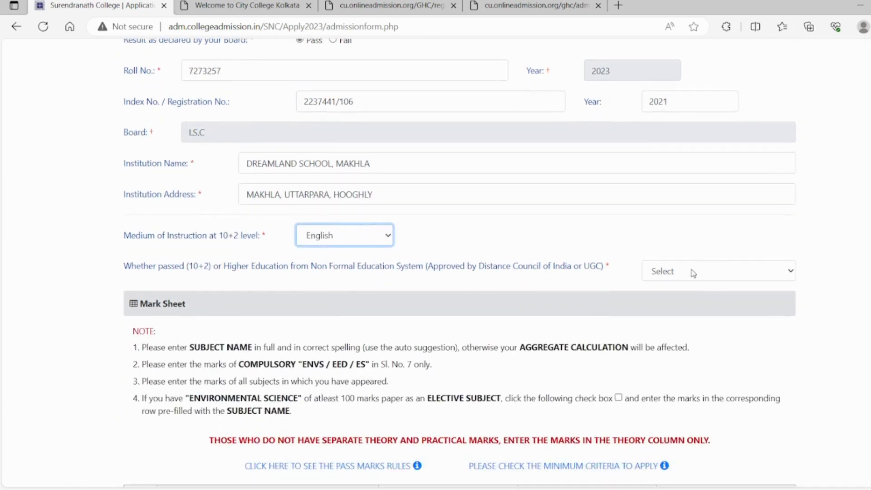
pyautogui.press('Tab')
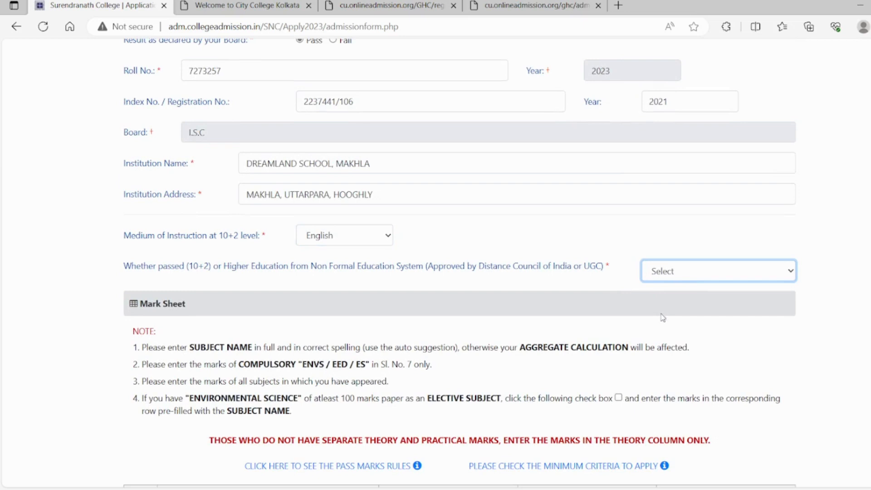
pyautogui.press('n')
# - Set the theory full marks for English to 100 in the mark sheet
pyautogui.scroll(-5, 460, 264)
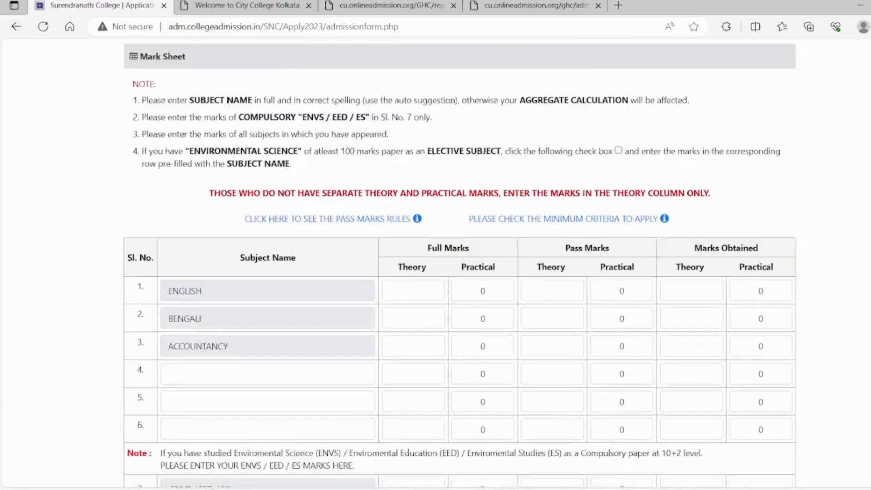
pyautogui.scroll(-1, 474, 227)
pyautogui.click(412, 223)
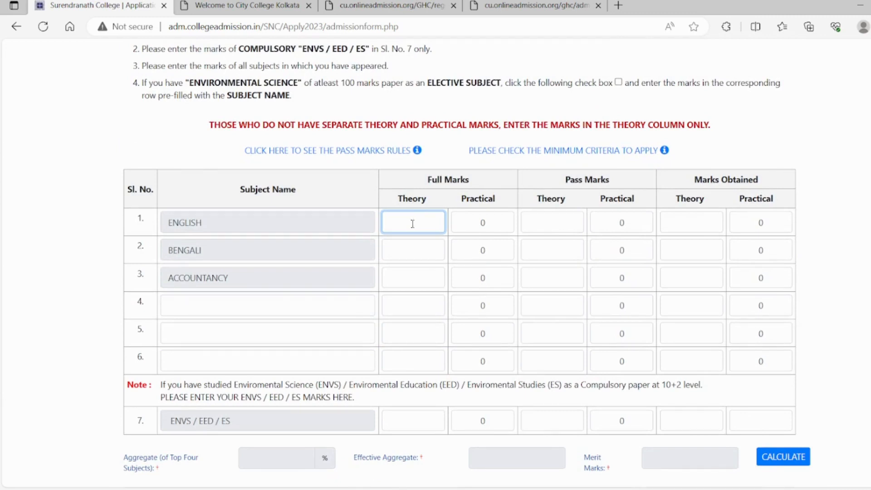
pyautogui.write('100')
pyautogui.press('BackSpace')
pyautogui.press('BackSpace')
pyautogui.press('BackSpace')
pyautogui.write('100')
pyautogui.press('Tab')
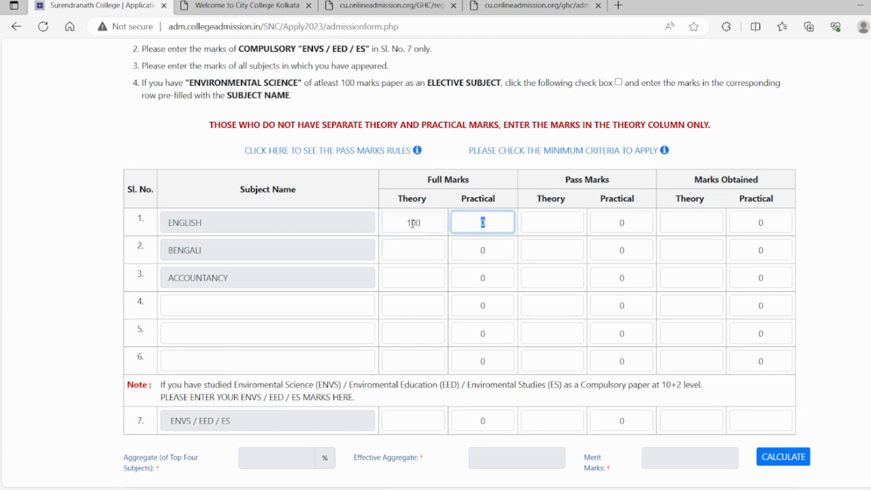
# - Set the theory pass marks for English to 35 and its theory marks obtained to 79
pyautogui.press('Tab')
pyautogui.write('33')
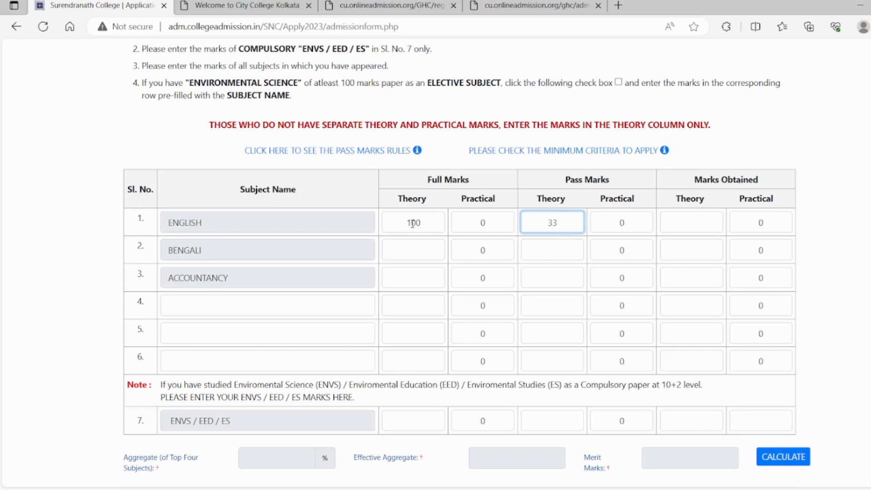
pyautogui.press('BackSpace')
pyautogui.write('5')
pyautogui.press('Tab')
pyautogui.press('Tab')
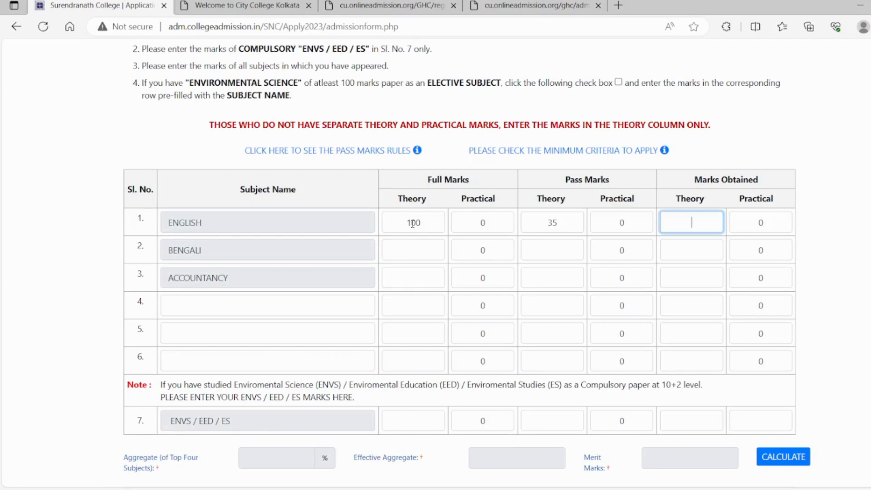
pyautogui.write('79')
pyautogui.press('Tab')
pyautogui.press('Tab')
pyautogui.press('Tab')
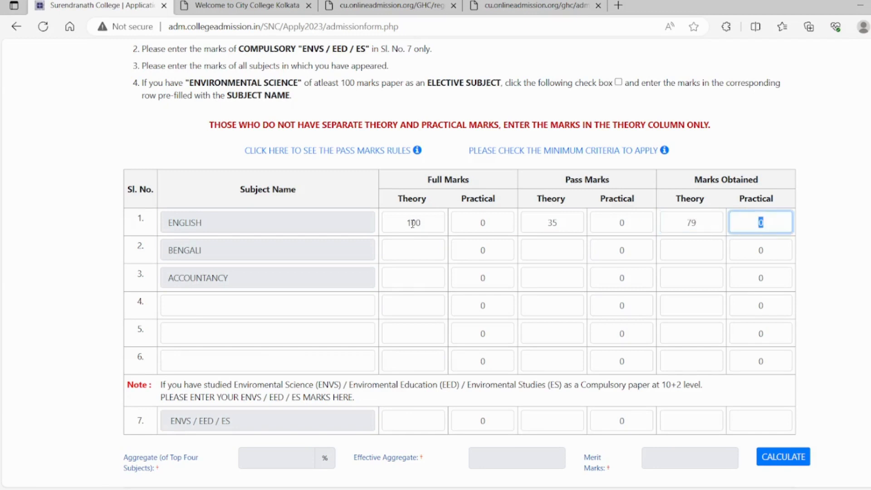
# - Fill in the Bengali theory marks: full marks 100, pass marks 35 and marks obtained 81
pyautogui.write('100')
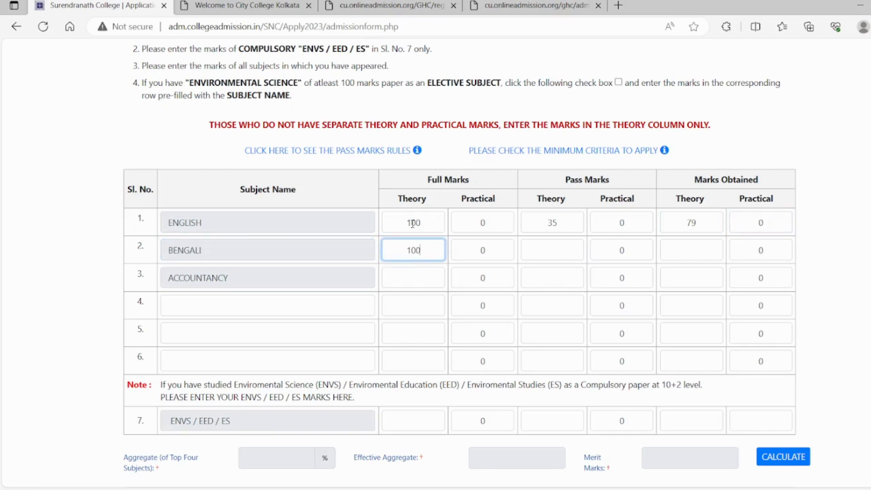
pyautogui.press('Tab')
pyautogui.press('Tab')
pyautogui.write('35')
pyautogui.press('Tab')
pyautogui.press('Tab')
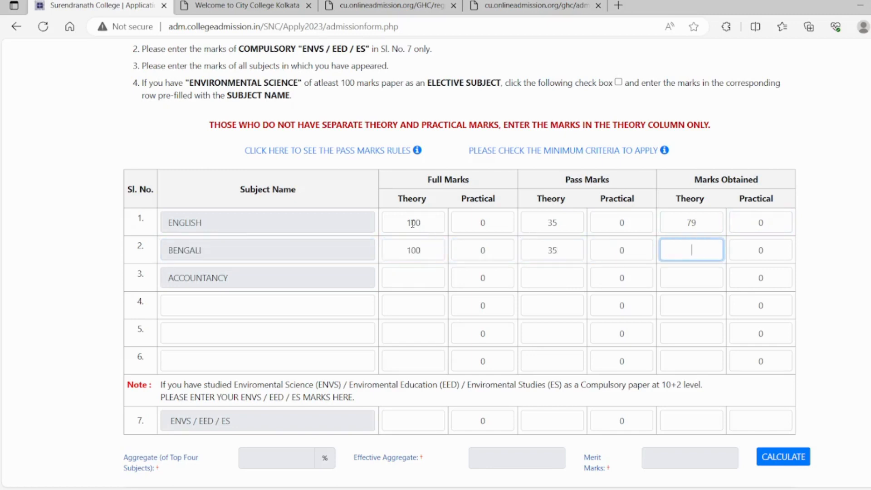
pyautogui.write('81')
# - Fill in the Accountancy theory marks: full marks 100, pass marks 35 and marks obtained 45
pyautogui.press('Tab')
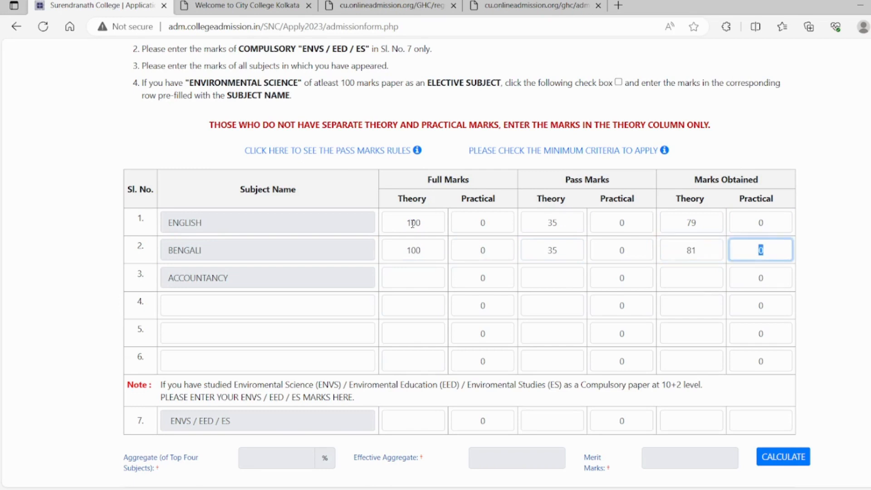
pyautogui.press('Tab')
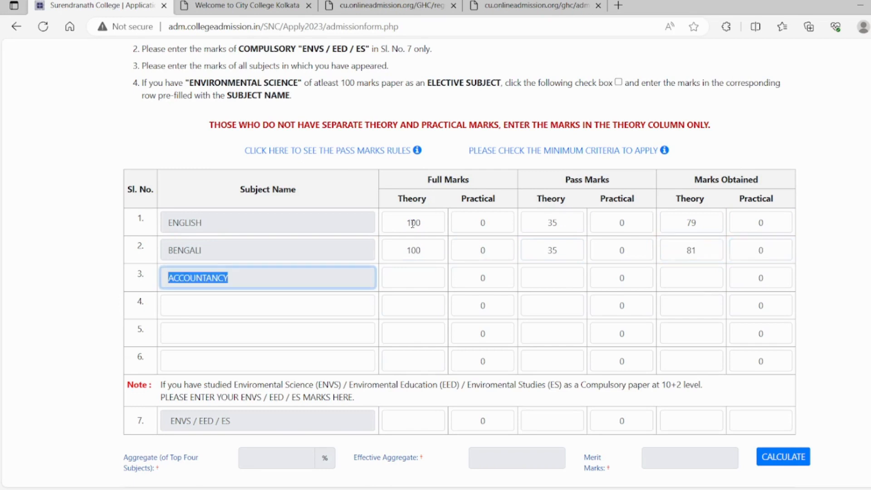
pyautogui.press('Tab')
pyautogui.press('Tab')
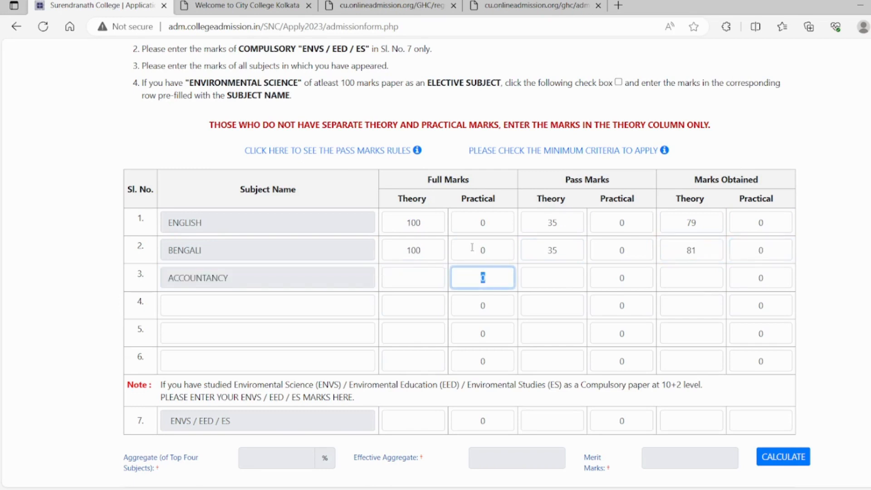
pyautogui.click(424, 279)
pyautogui.write('100')
pyautogui.press('Tab')
pyautogui.press('Tab')
pyautogui.write('35')
pyautogui.press('Tab')
pyautogui.press('Tab')
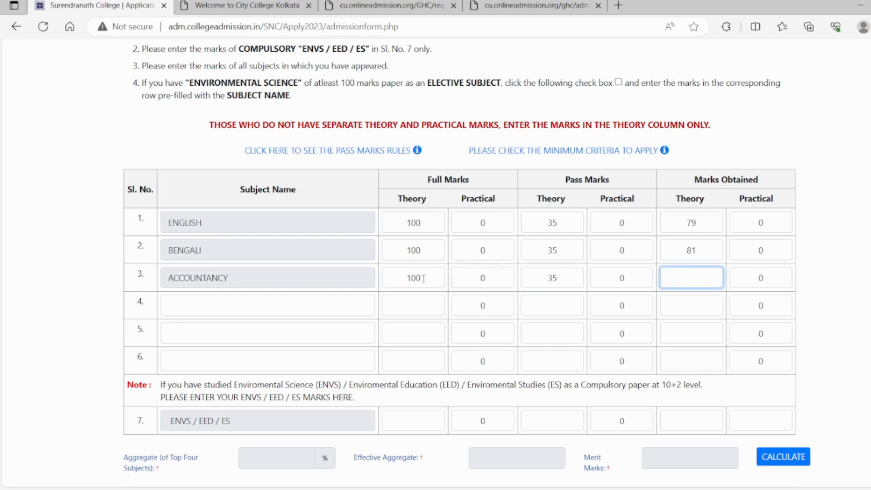
pyautogui.write('45')
# - Add ECONOMICS as the fourth mark sheet subject with theory full marks of 100
pyautogui.press('Tab')
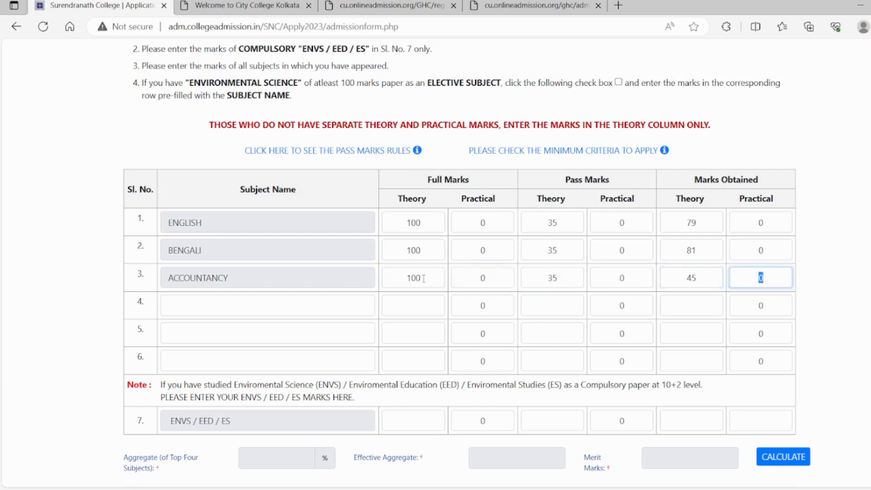
pyautogui.press('Tab')
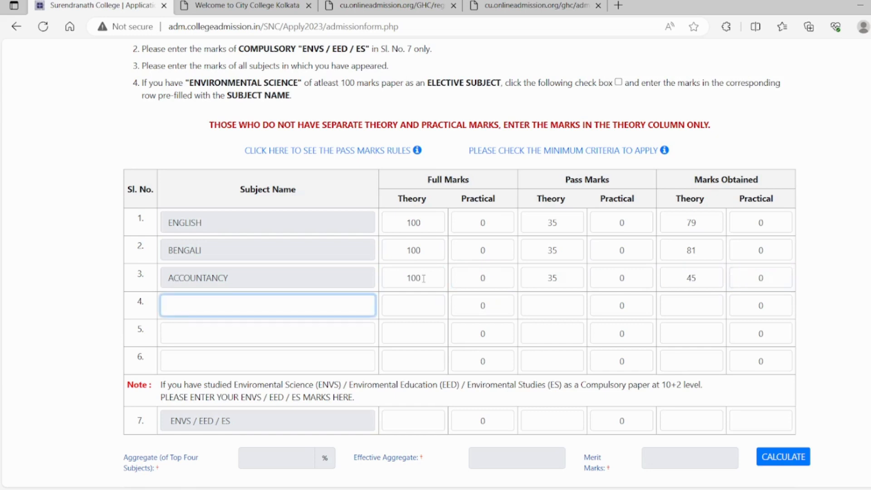
pyautogui.write('ECO')
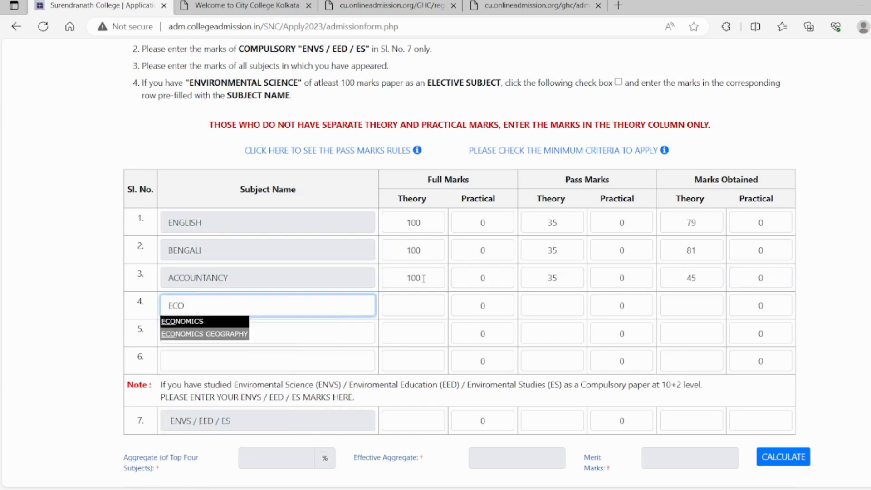
pyautogui.click(196, 322)
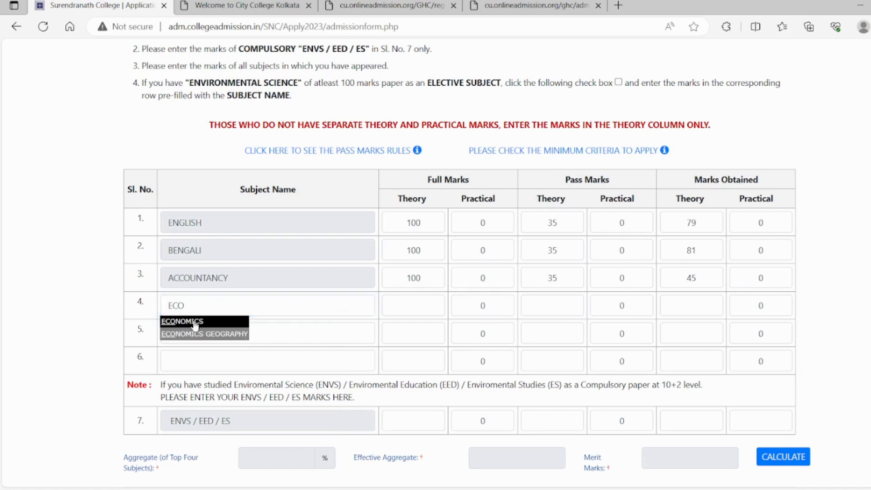
pyautogui.press('Tab')
pyautogui.write('100')
pyautogui.press('Tab')
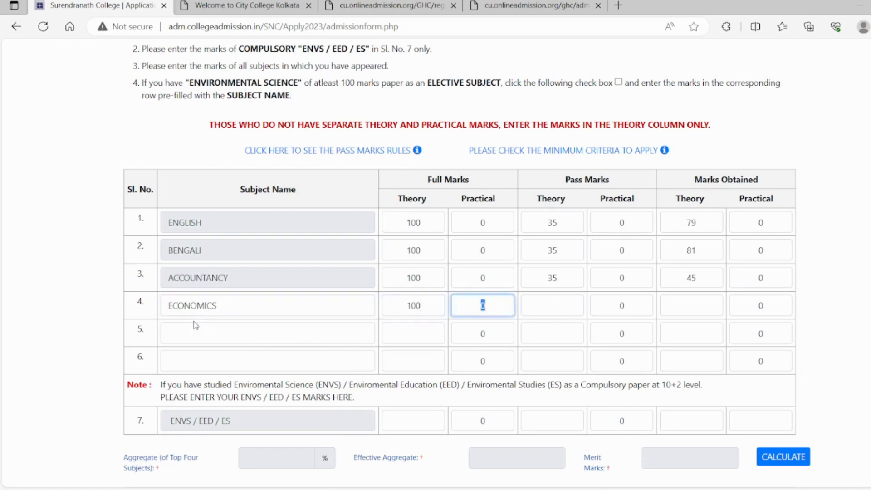
# - Set the theory pass marks for Economics to 35 and its theory marks obtained to 81
pyautogui.press('Tab')
pyautogui.write('35')
pyautogui.press('Tab')
pyautogui.press('Tab')
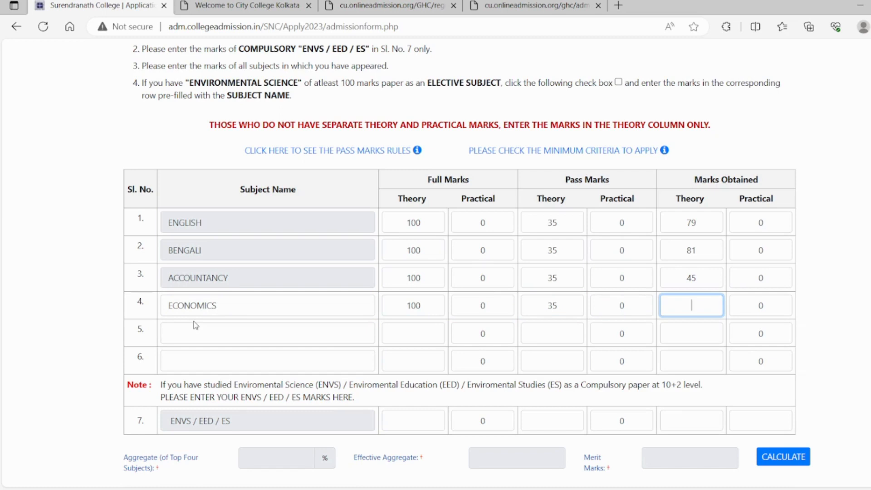
pyautogui.write('81')
pyautogui.press('Tab')
pyautogui.press('Tab')
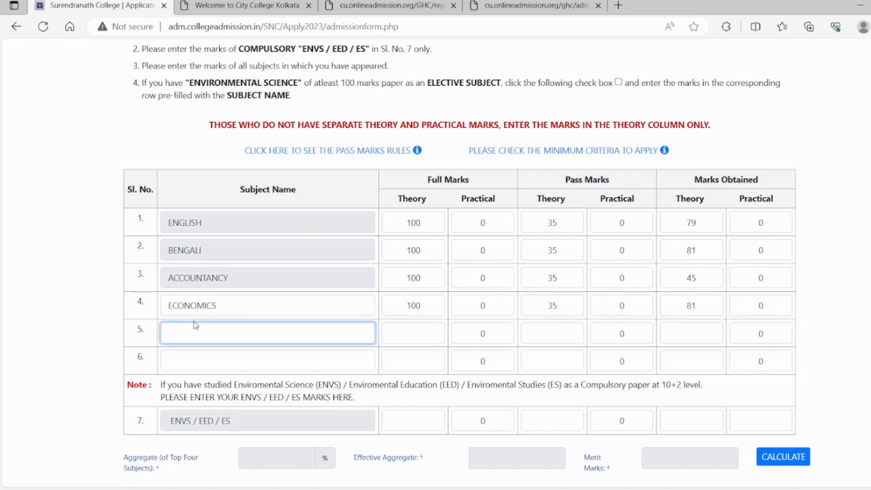
# - Add COMMERCE as the fifth mark sheet subject with theory full marks of 100
pyautogui.write('C')
pyautogui.press('BackSpace')
pyautogui.write('COMM')
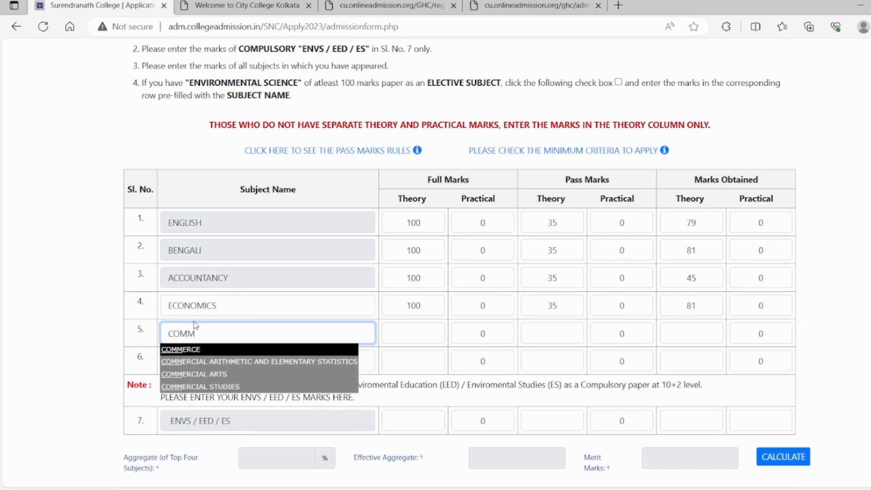
pyautogui.press('Return')
pyautogui.press('Tab')
pyautogui.write('100')
pyautogui.press('Tab')
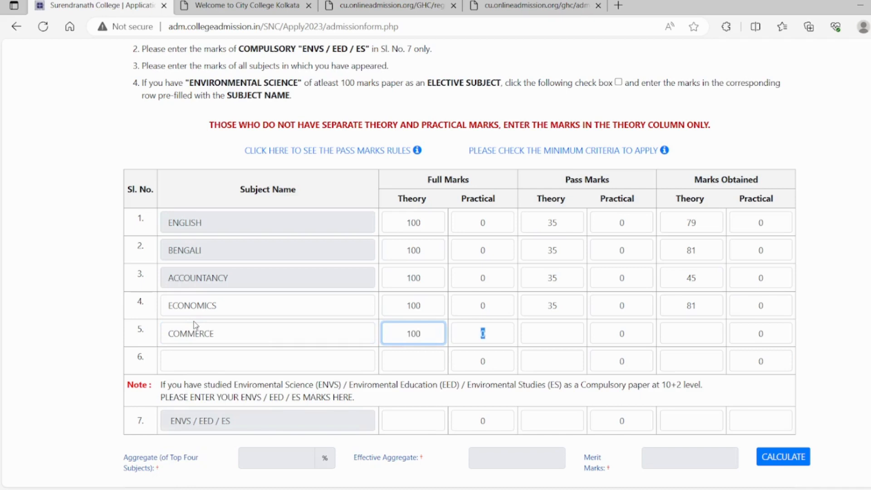
# - Set the theory pass marks for Commerce to 35 and its theory marks obtained to 64
pyautogui.press('Tab')
pyautogui.write('35')
pyautogui.press('Tab')
pyautogui.press('Tab')
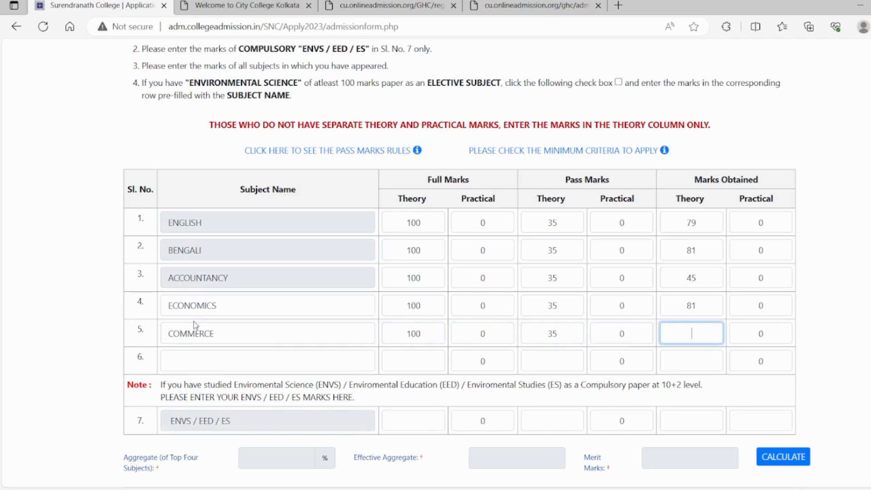
pyautogui.write('64')
pyautogui.press('Tab')
pyautogui.press('Tab')
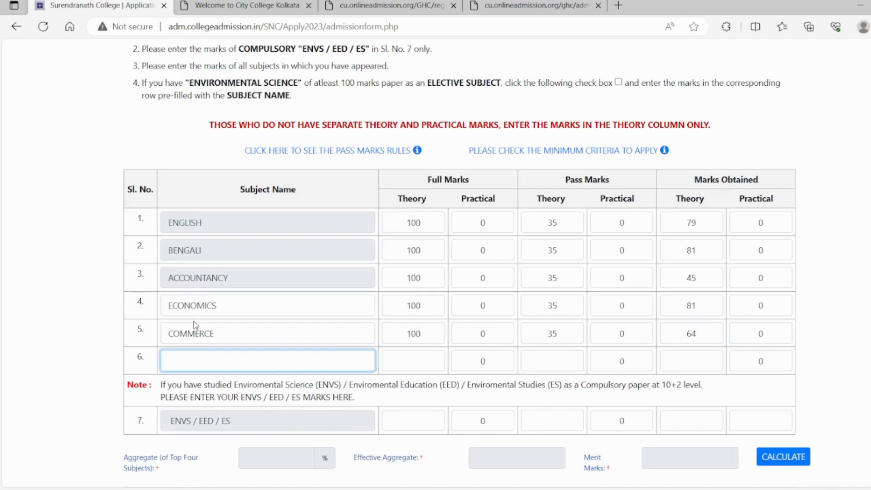
# - Add BUSINESS STUDIES as the sixth mark sheet subject with theory full marks of 100
pyautogui.write('BUSINESS ')
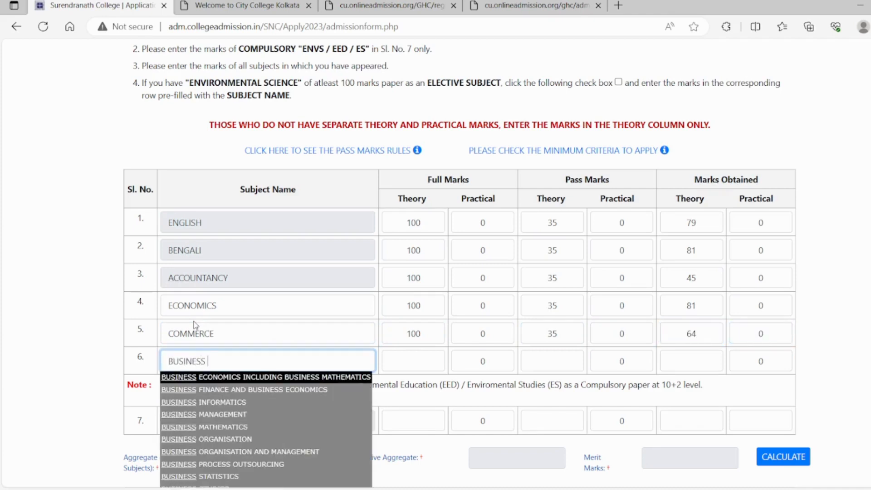
pyautogui.write('S')
pyautogui.press('Down')
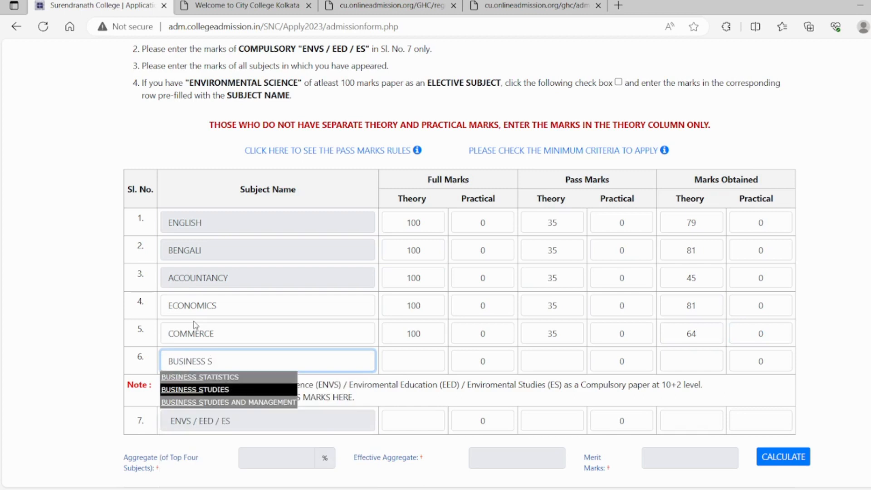
pyautogui.press('Return')
pyautogui.press('Tab')
pyautogui.write('100')
pyautogui.press('Tab')
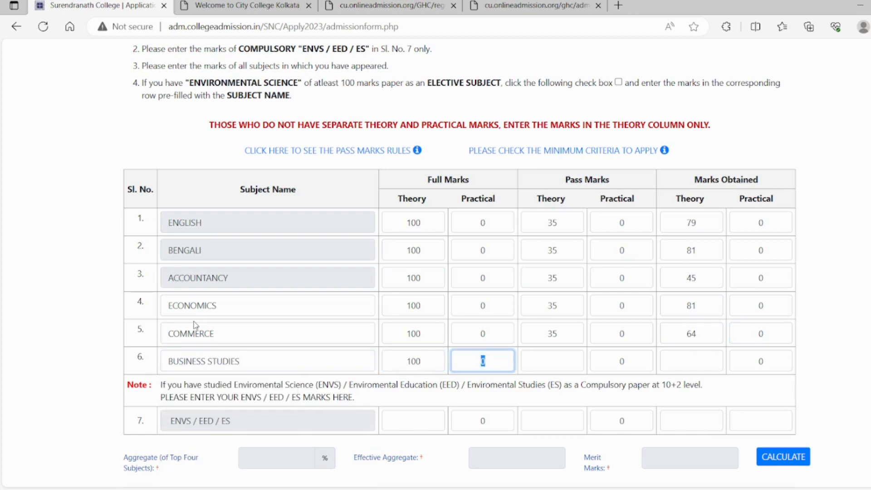
# - Set the theory pass marks for Business Studies to 35 and marks obtained to 66, and calculate the aggregate and merit marks
pyautogui.press('Tab')
pyautogui.write('35')
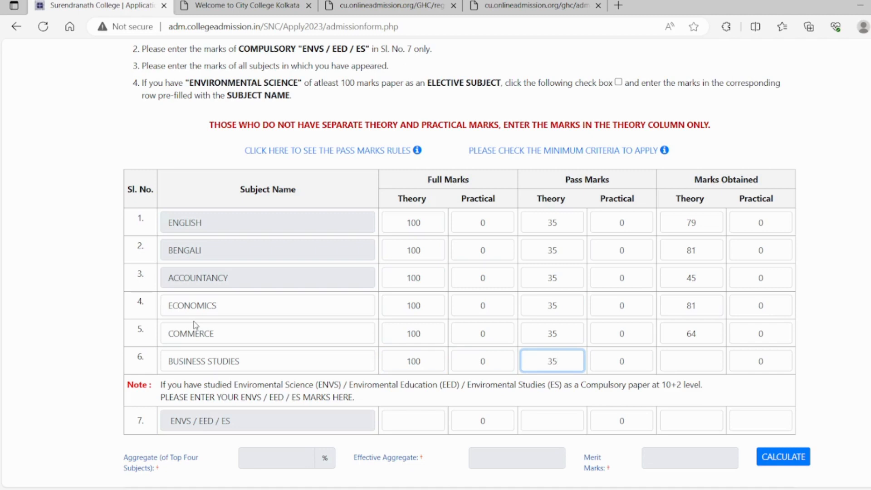
pyautogui.press('Tab')
pyautogui.press('Tab')
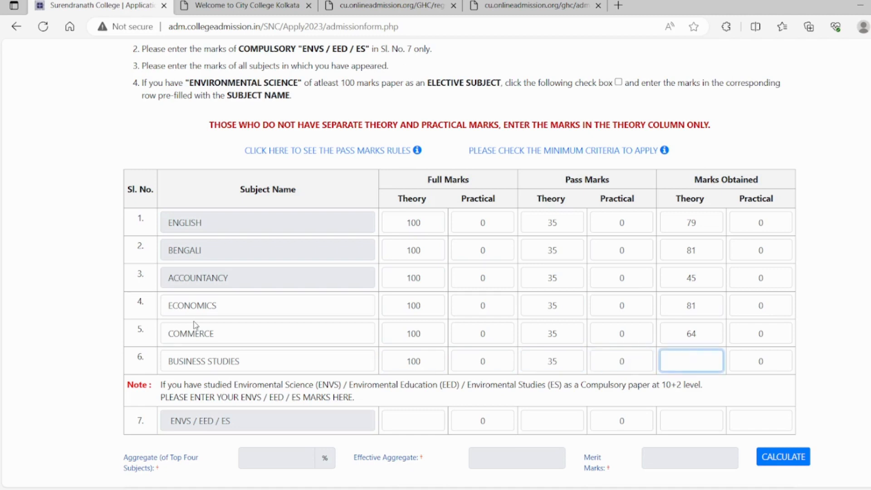
pyautogui.write('66')
pyautogui.scroll(-4, 459, 245)
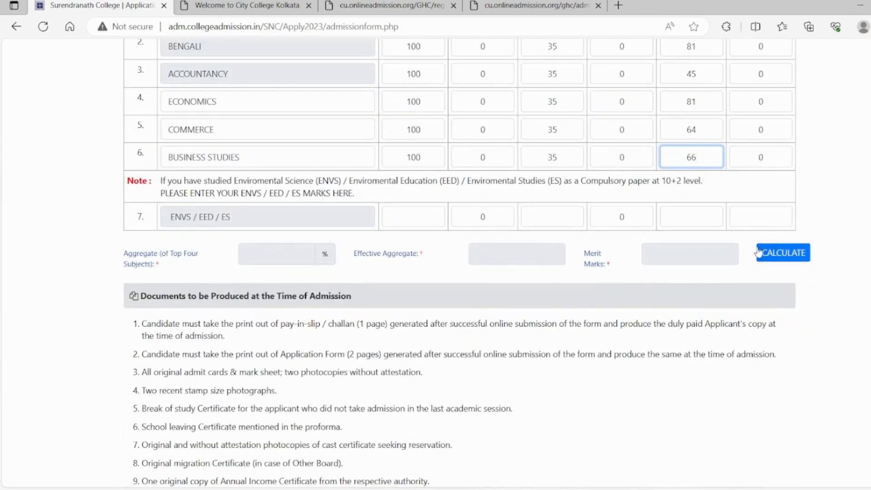
pyautogui.click(767, 257)
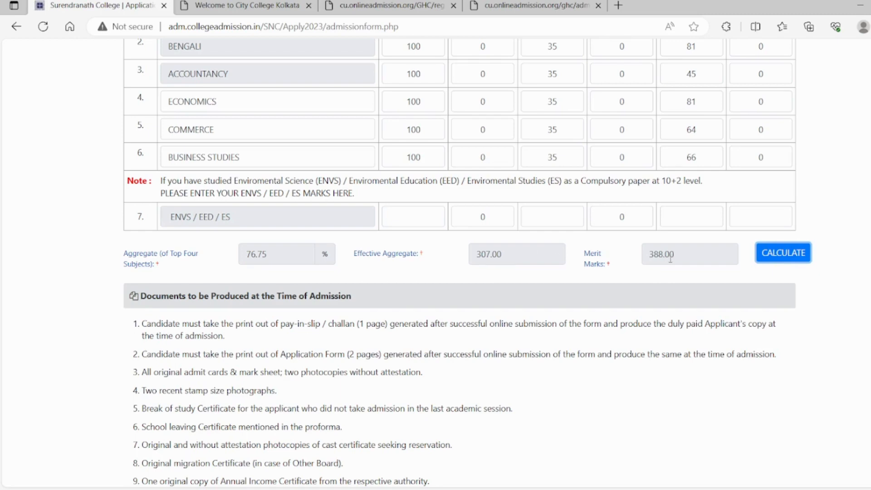
# - Accept the applicant's declaration and try to preview the completed application
pyautogui.scroll(-5, 435, 264)
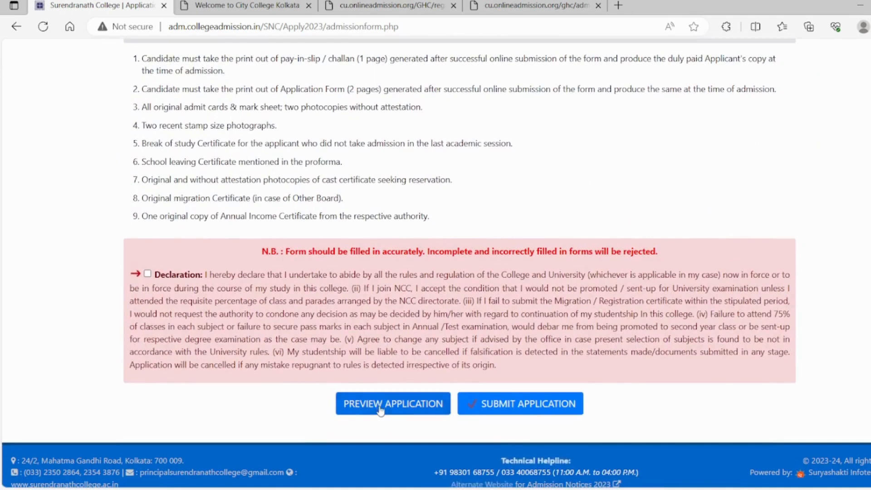
pyautogui.click(149, 275)
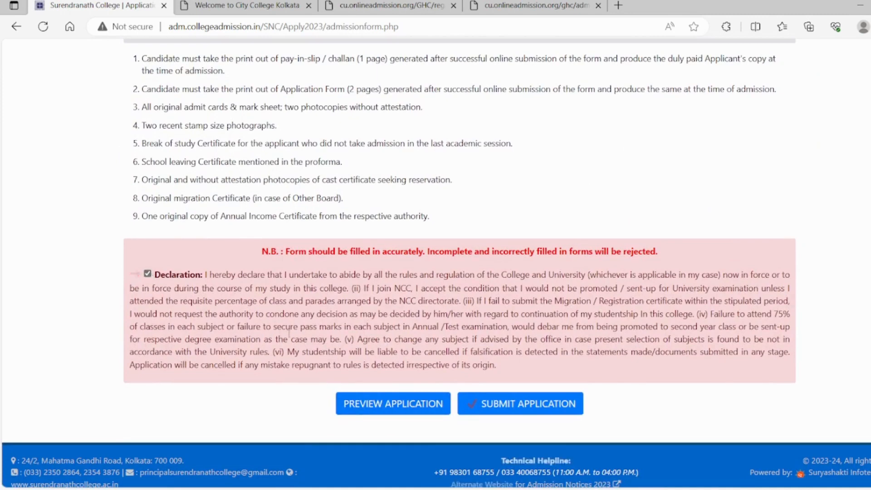
pyautogui.click(393, 407)
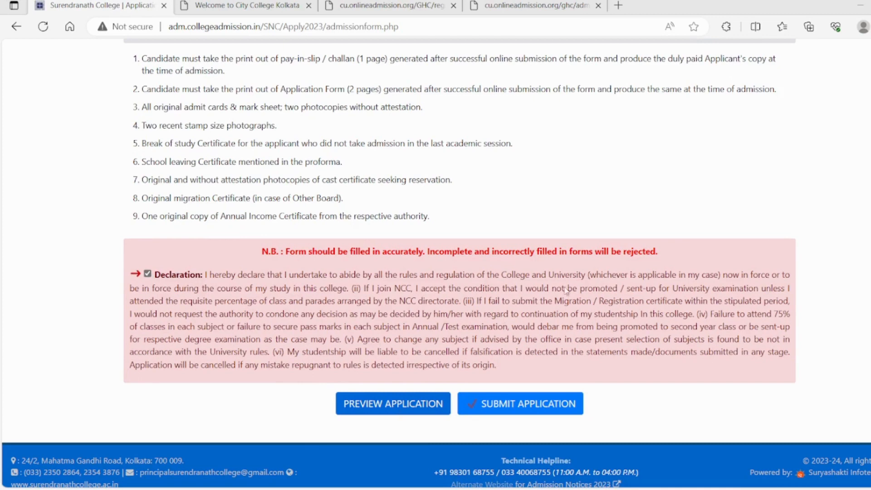
pyautogui.click(414, 398)
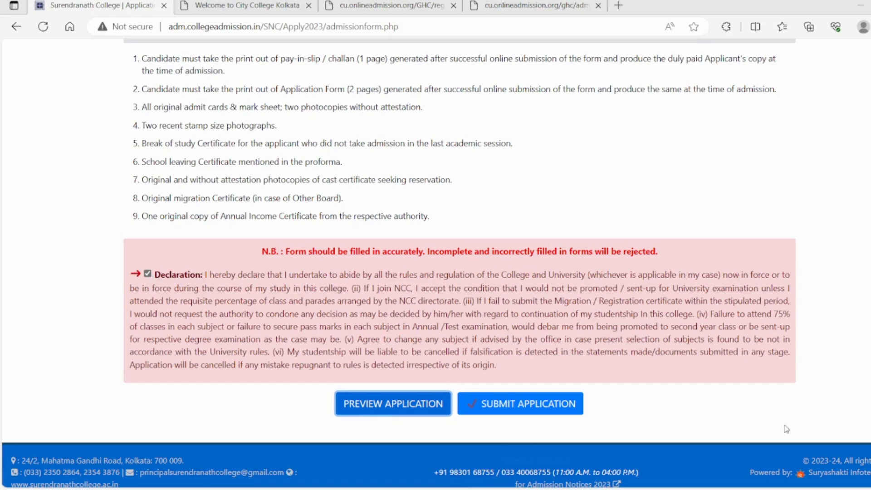
# - Try to submit the application and correct the number of family members to 4
pyautogui.click(515, 404)
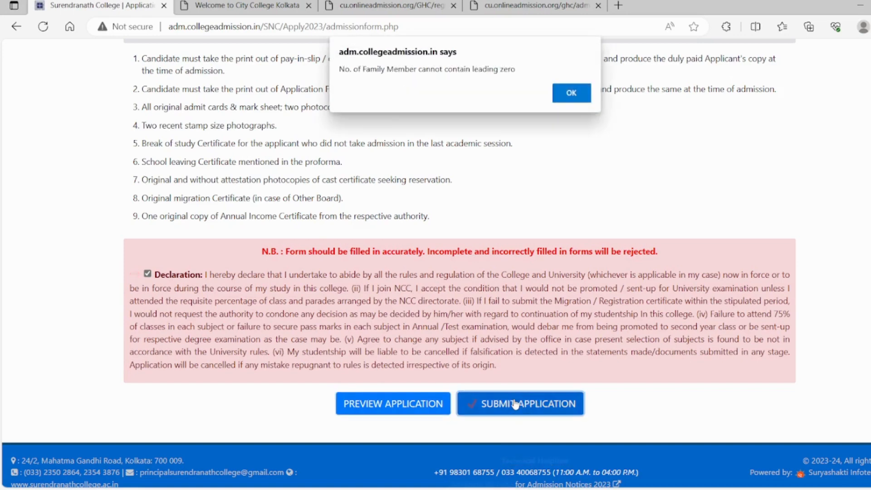
pyautogui.click(572, 93)
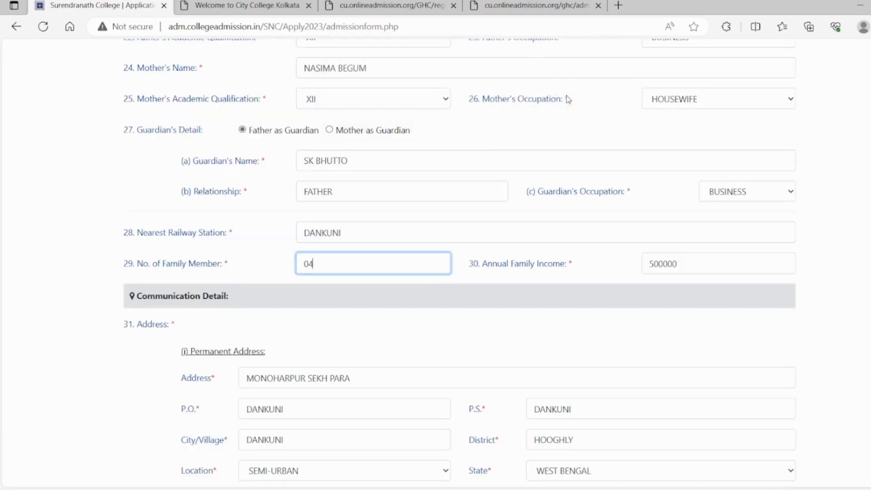
pyautogui.doubleClick(334, 260)
pyautogui.write('4')
# - Try to submit the application again and enter the contact phone number for the local address
pyautogui.scroll(-20, 522, 449)
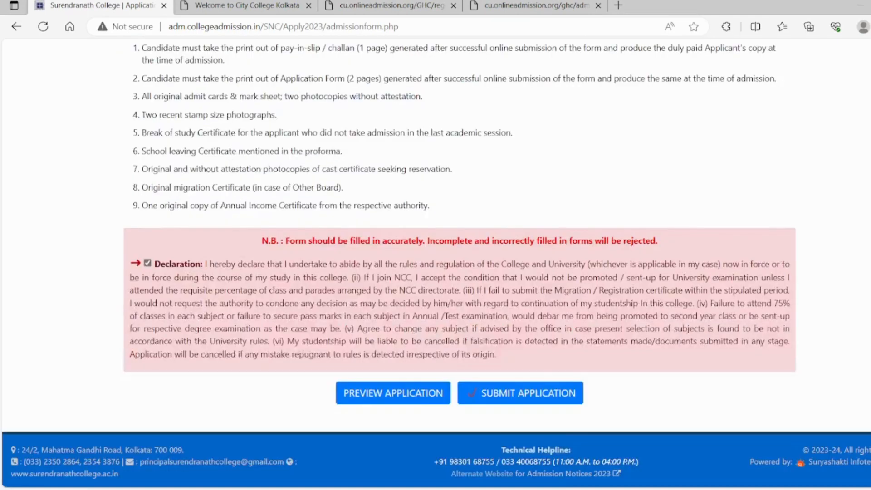
pyautogui.click(513, 402)
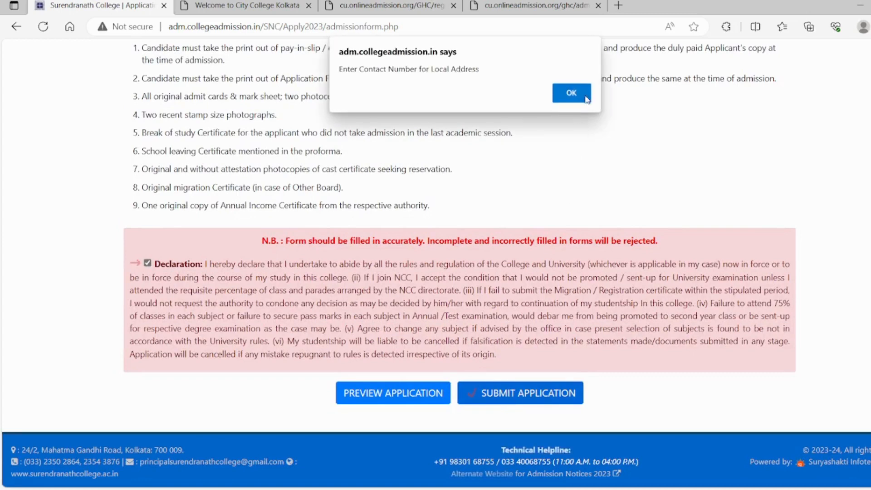
pyautogui.click(568, 90)
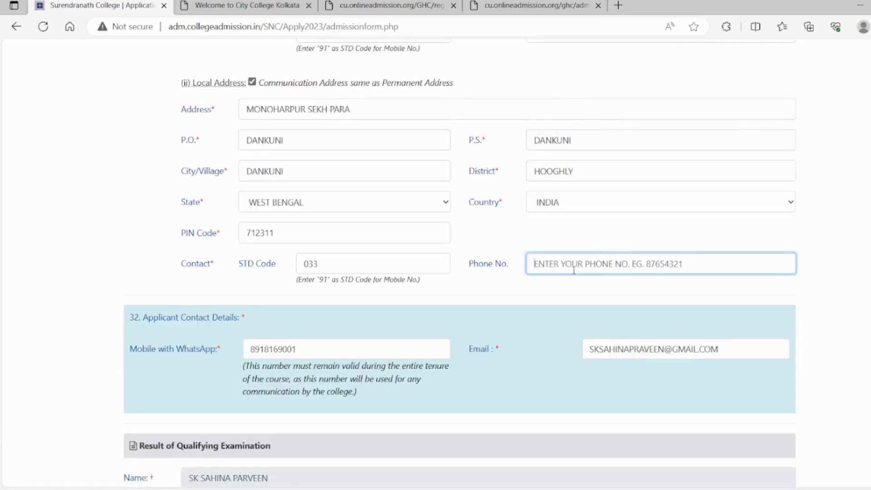
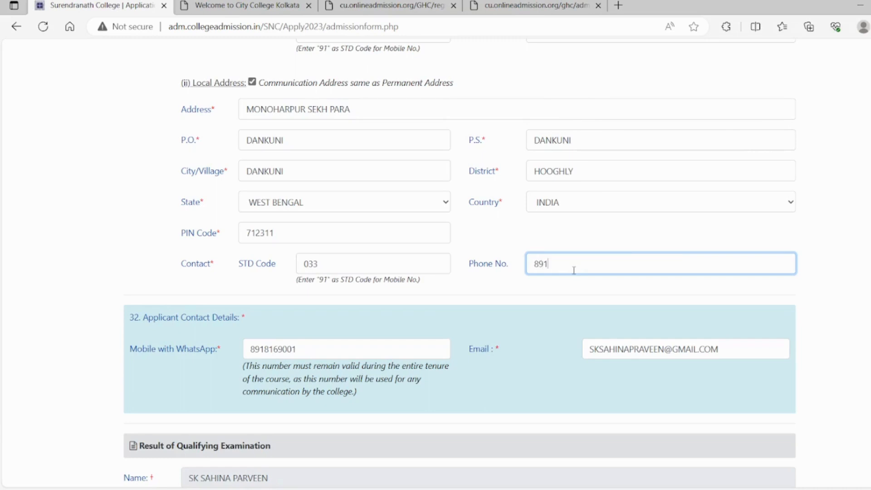
# - Submit the completed application and copy the application number from the submission confirmation
pyautogui.scroll(-15, 574, 269)
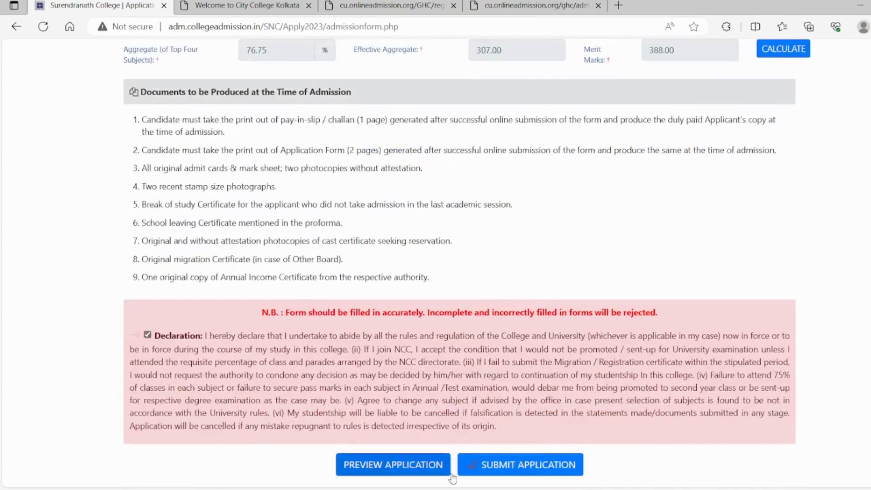
pyautogui.click(504, 462)
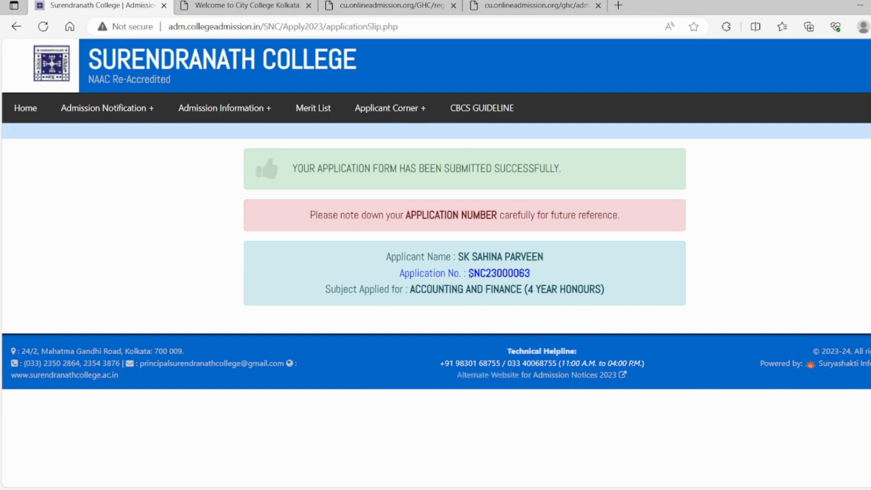
pyautogui.moveTo(469, 273); pyautogui.dragTo(536, 277)
pyautogui.hotkey('ctrl', 'c')
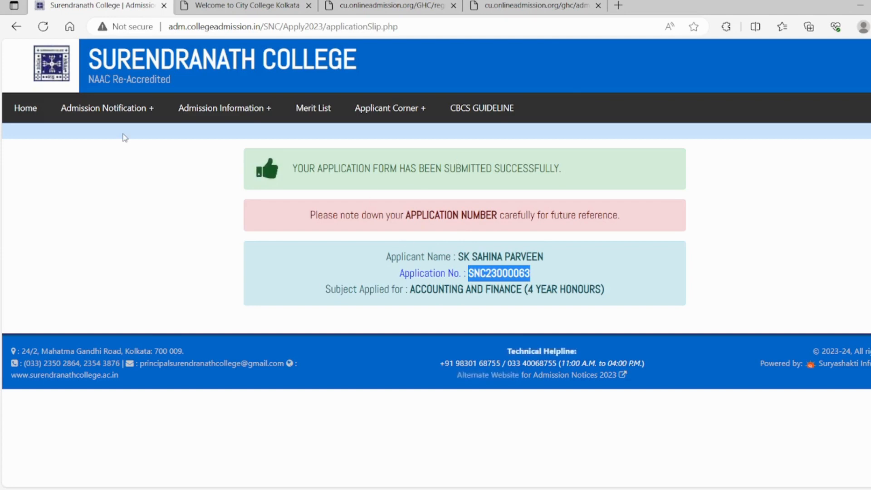
# - Open the Print Application Form page for existing applicants from the admission home page and paste the application number
pyautogui.click(21, 109)
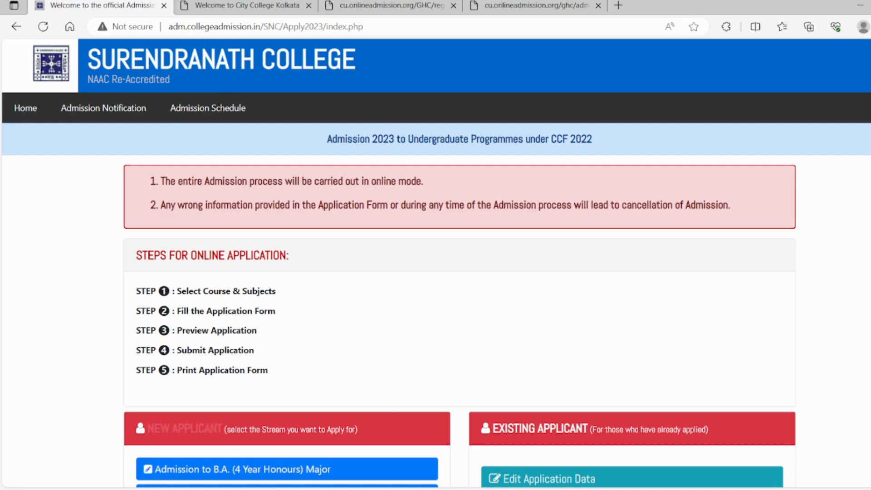
pyautogui.scroll(-5, 776, 317)
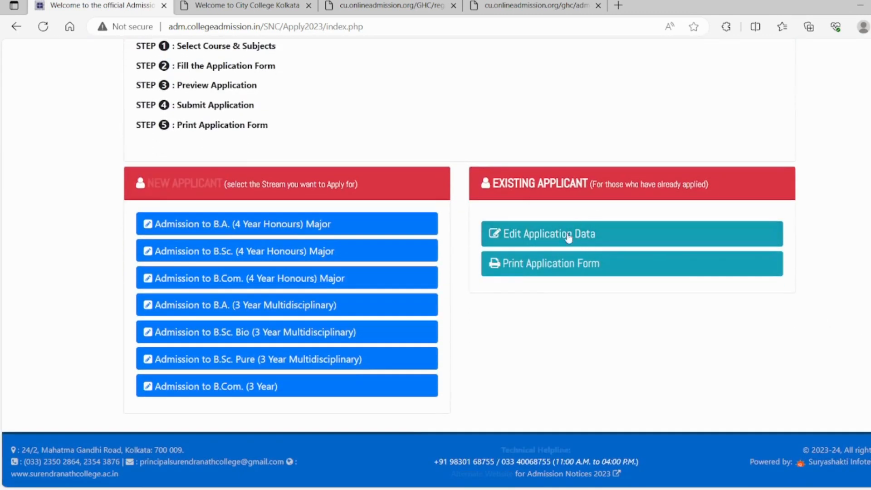
pyautogui.click(557, 268)
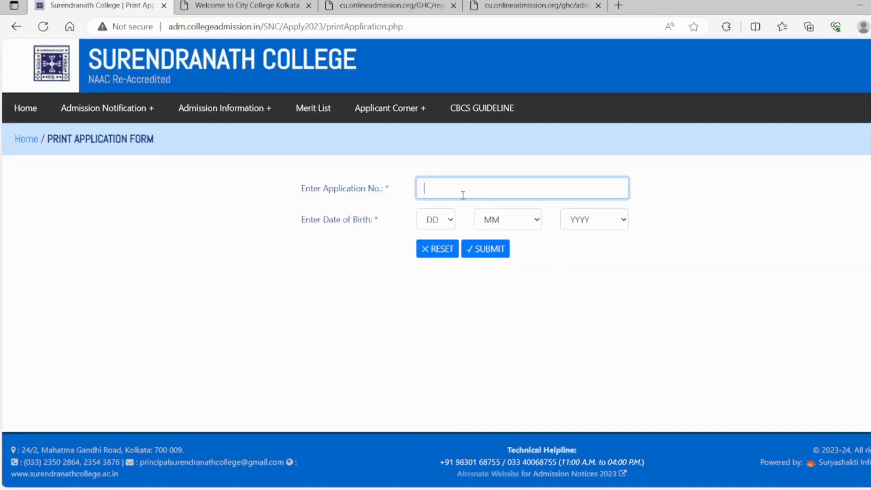
pyautogui.hotkey('ctrl', 'v')
# - Enter the applicant's date of birth and submit the details to retrieve the printable application form
pyautogui.click(438, 225)
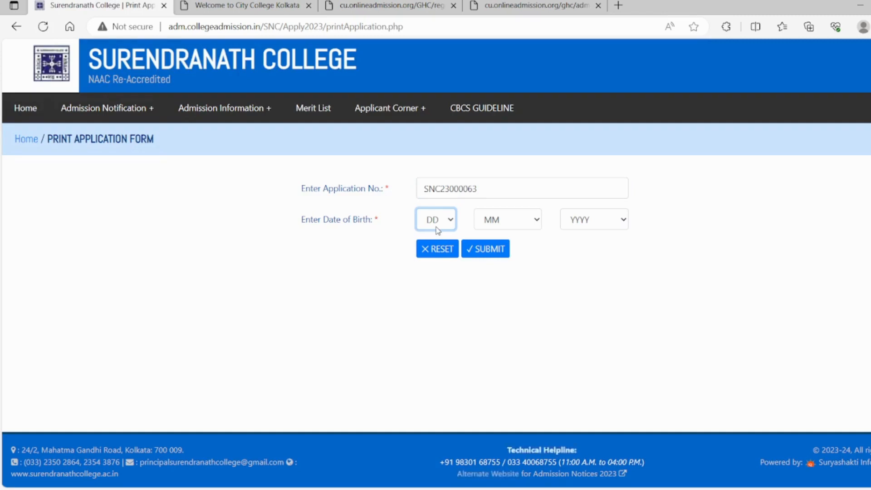
pyautogui.write('26')
pyautogui.click(499, 225)
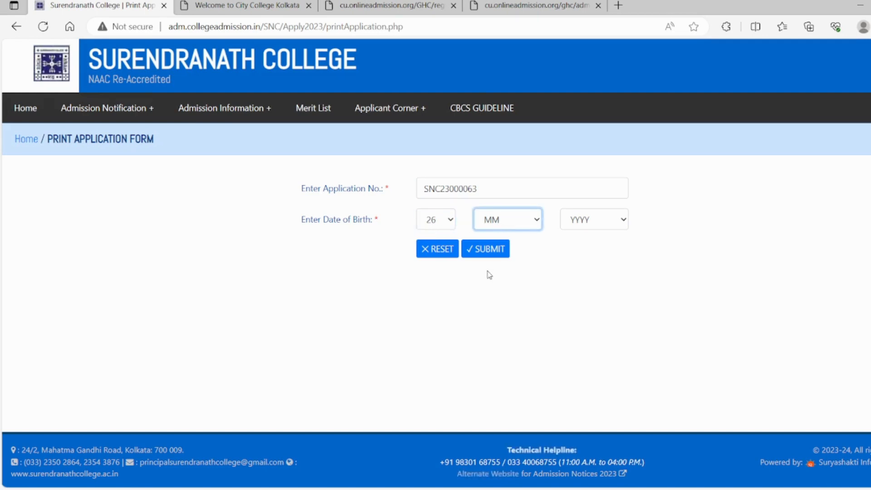
pyautogui.write('may')
pyautogui.click(585, 220)
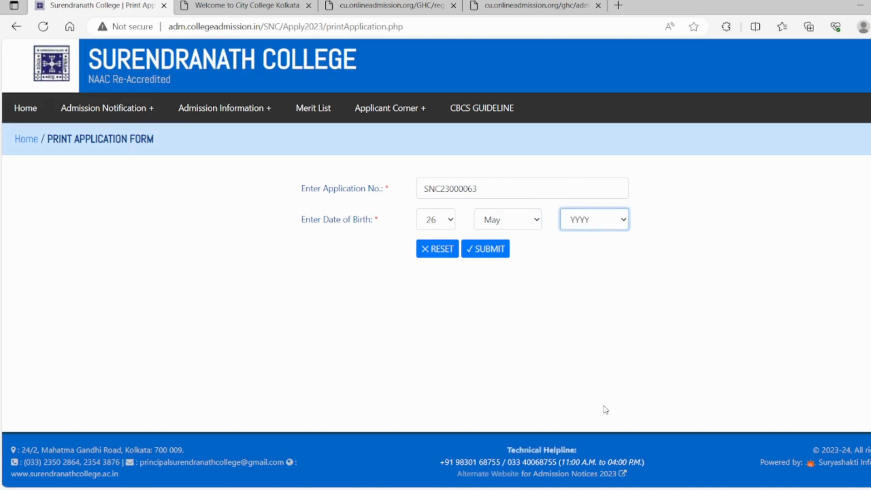
pyautogui.write('1992')
pyautogui.write('2005')
pyautogui.click(486, 251)
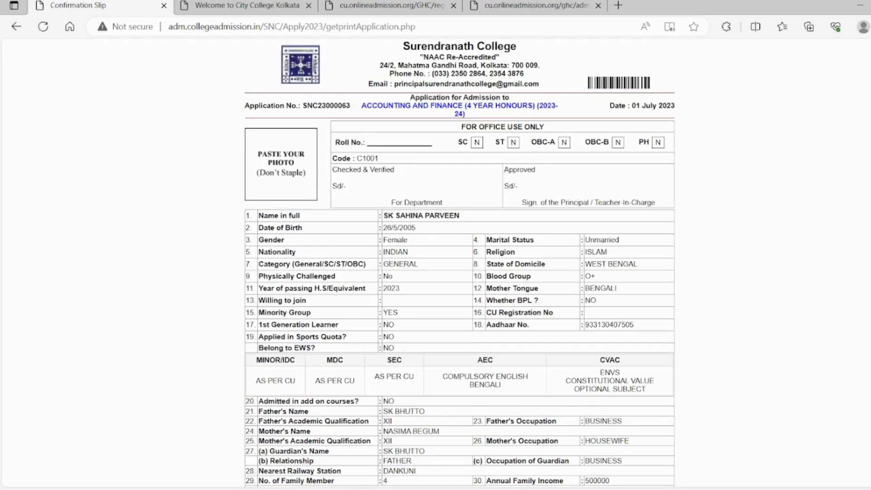
# - Print all pages of the application form in portrait layout with Microsoft Print to PDF
pyautogui.scroll(-15, 459, 263)
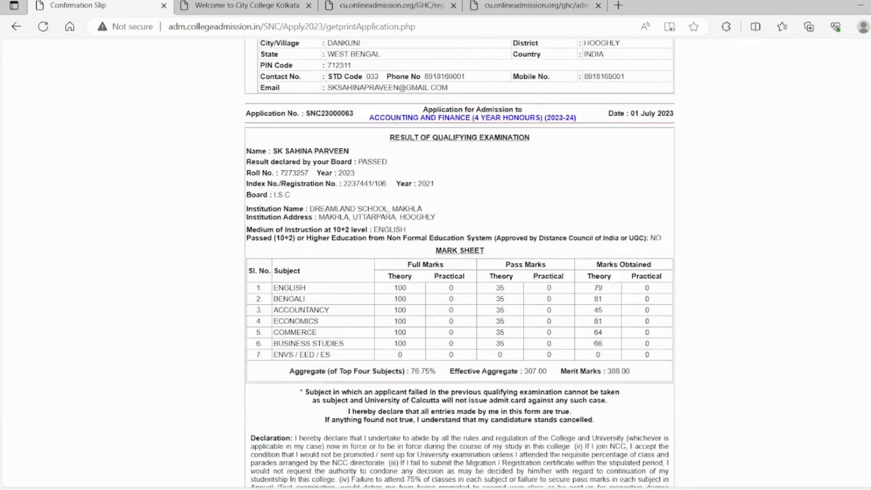
pyautogui.scroll(-1, 459, 263)
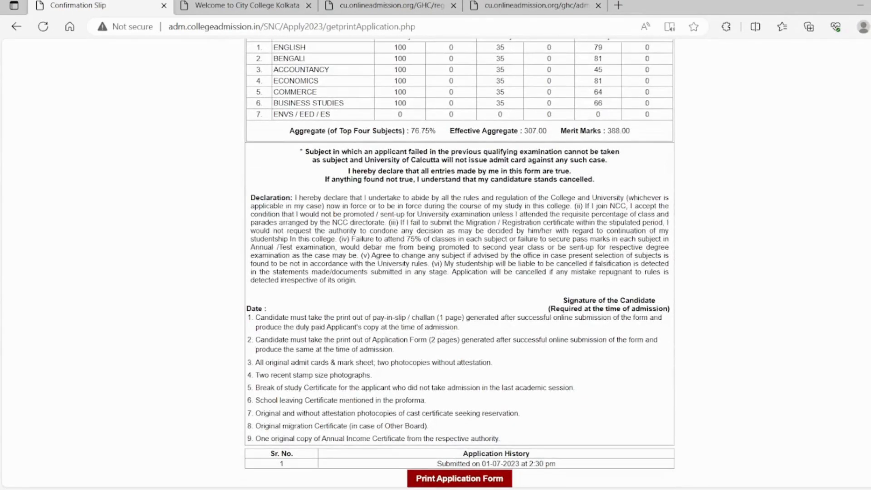
pyautogui.click(454, 482)
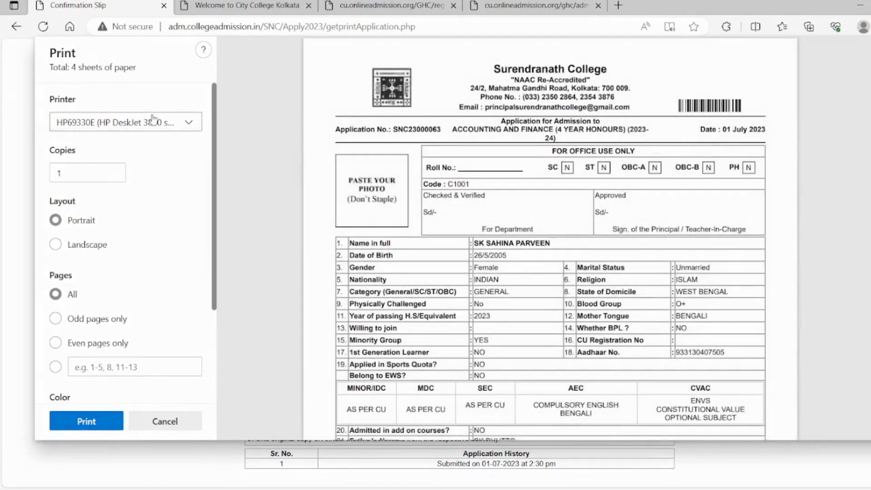
pyautogui.click(152, 122)
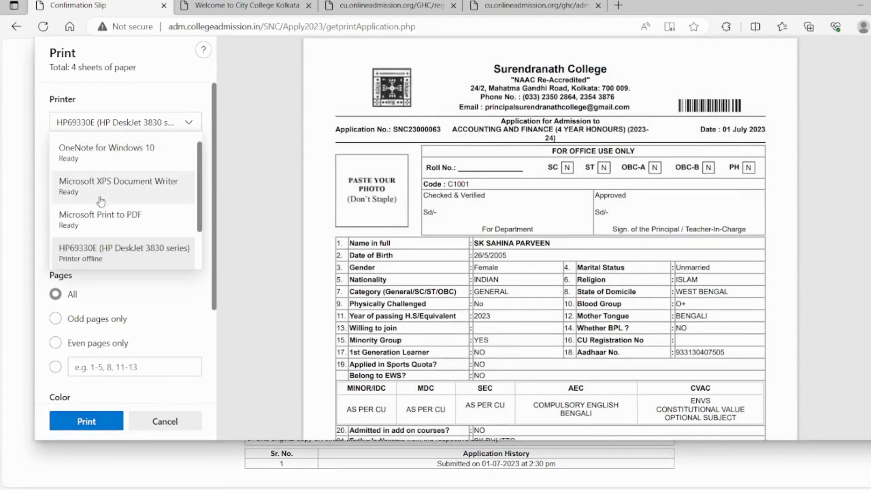
pyautogui.click(117, 218)
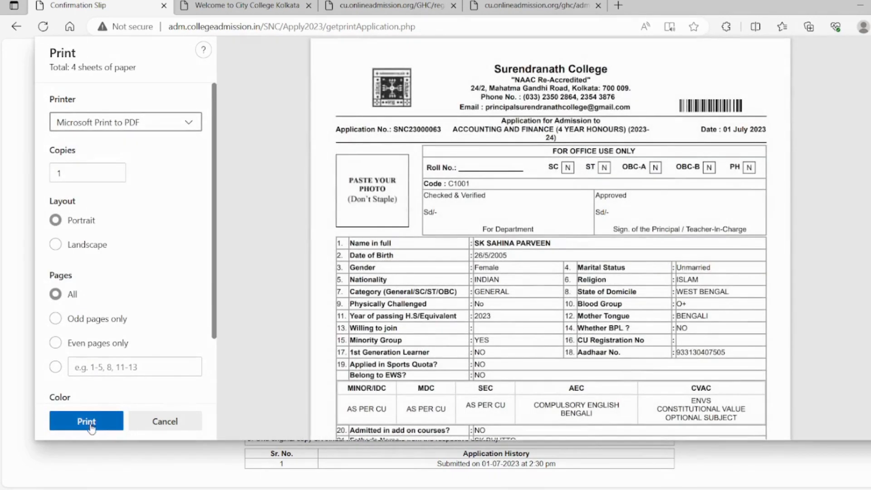
pyautogui.click(90, 425)
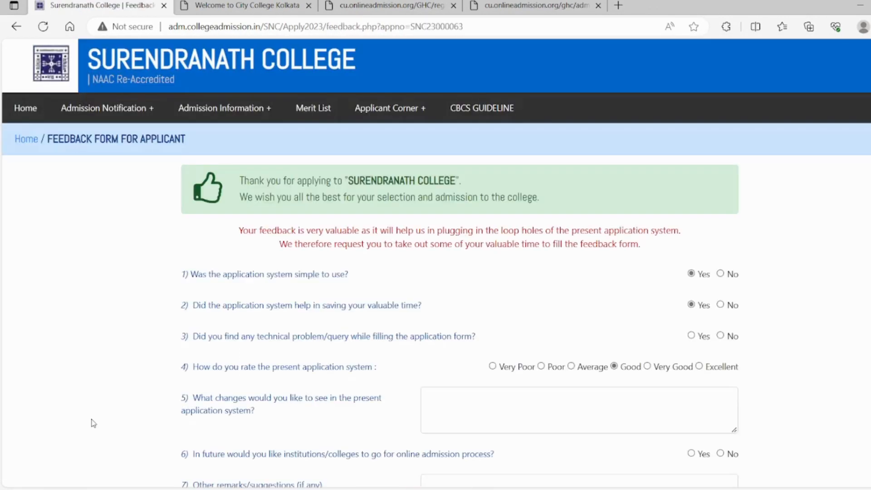